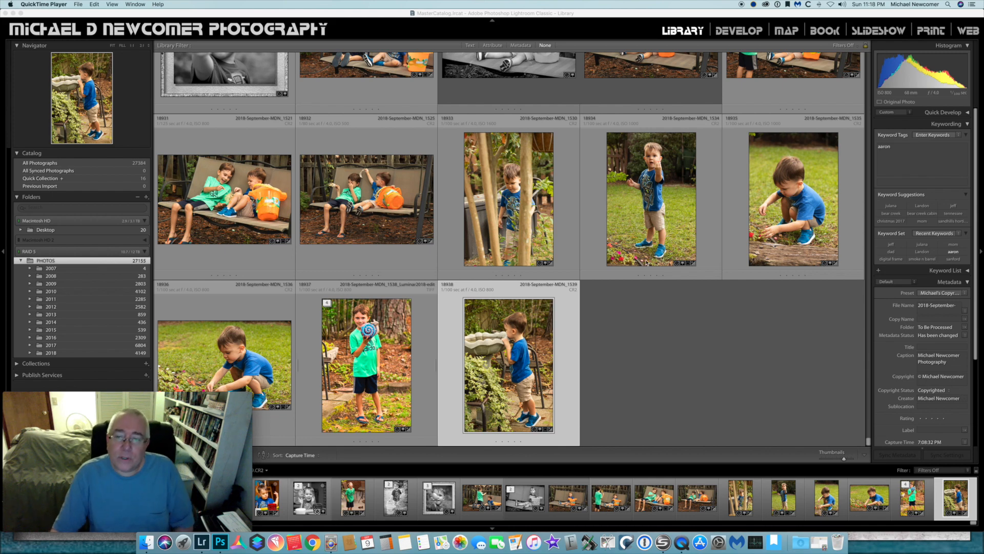
Hide Lightroom, switch to Finder and open the PHOTOS folder inside Archives on the RAID 5 drive
{"action": "left_click", "coordinate": [653, 308]}
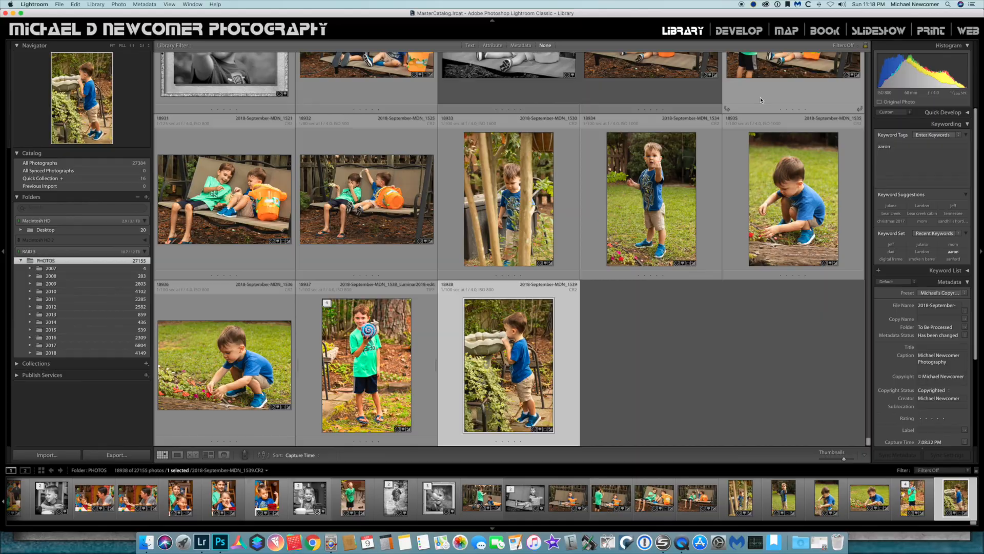
{"action": "key", "text": "super+h"}
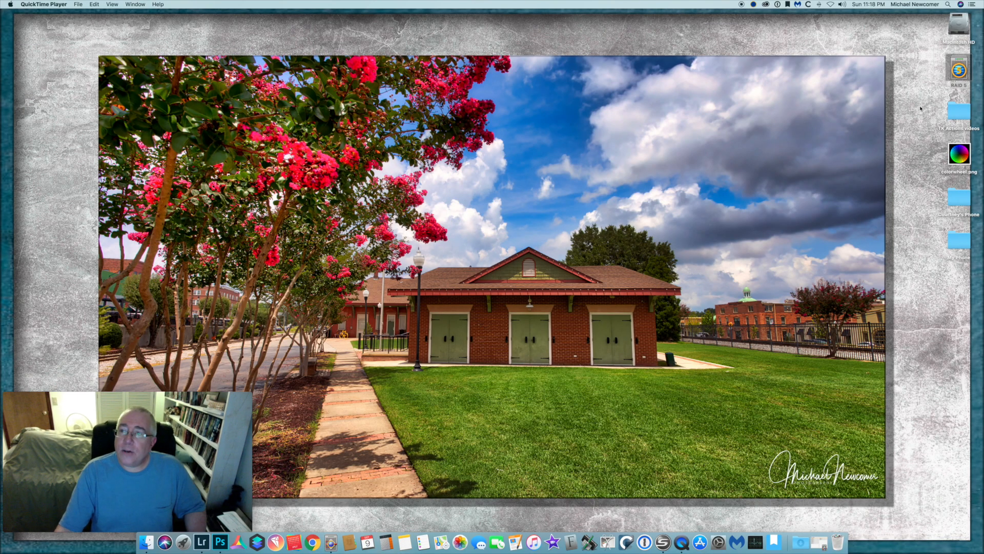
{"action": "double_click", "coordinate": [957, 72]}
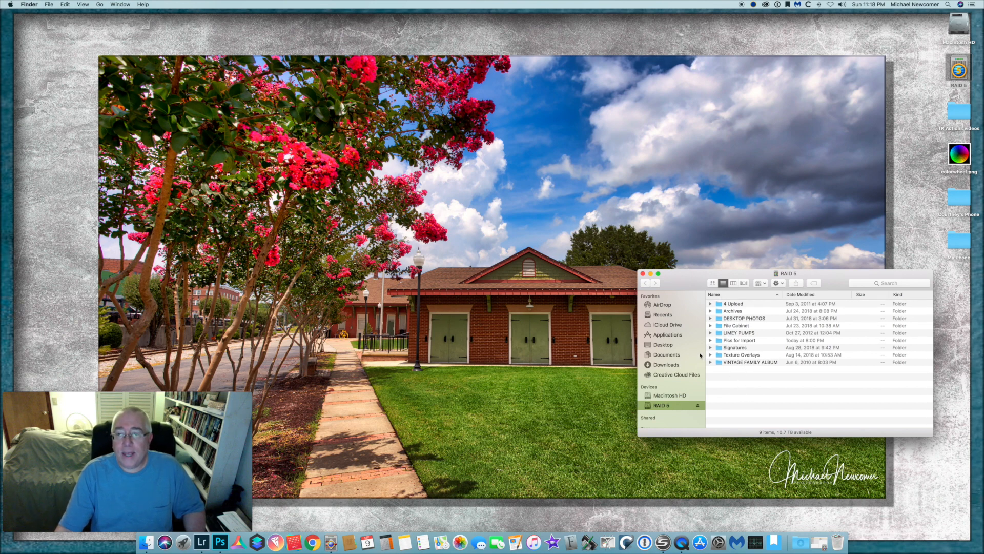
{"action": "left_click", "coordinate": [731, 311]}
{"action": "double_click", "coordinate": [731, 311]}
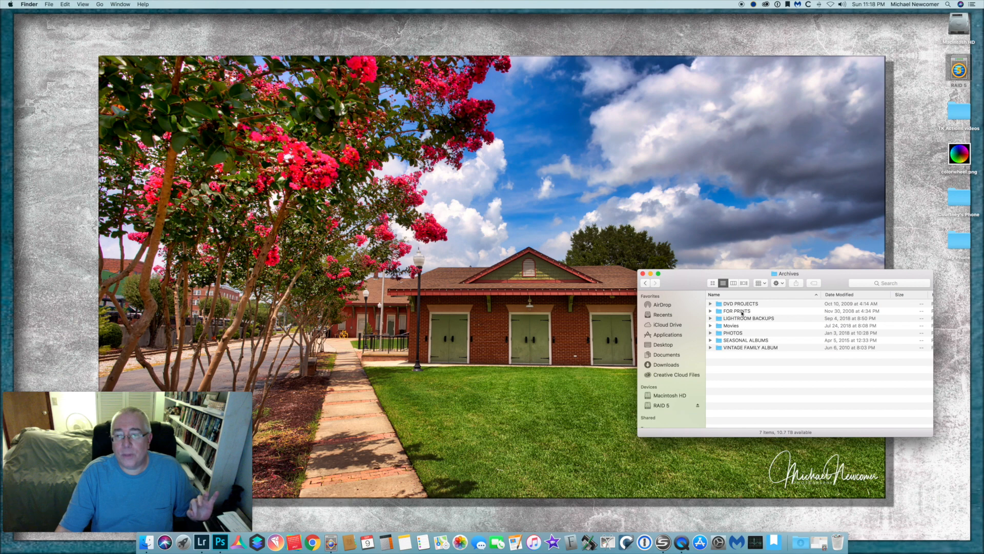
{"action": "double_click", "coordinate": [732, 333]}
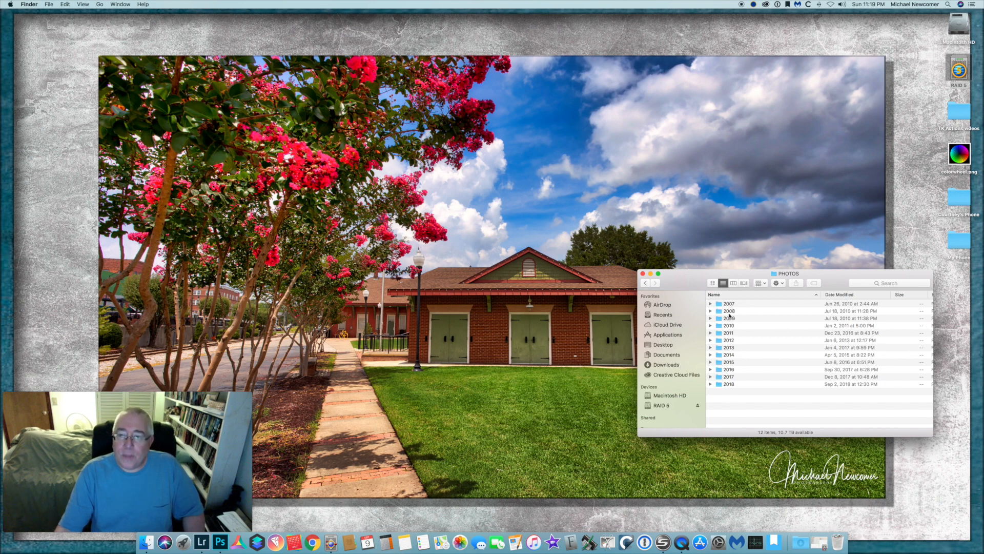
Expand and collapse the 2012, 2014 and 2015 folders to view their category subfolders
{"action": "left_click", "coordinate": [710, 343]}
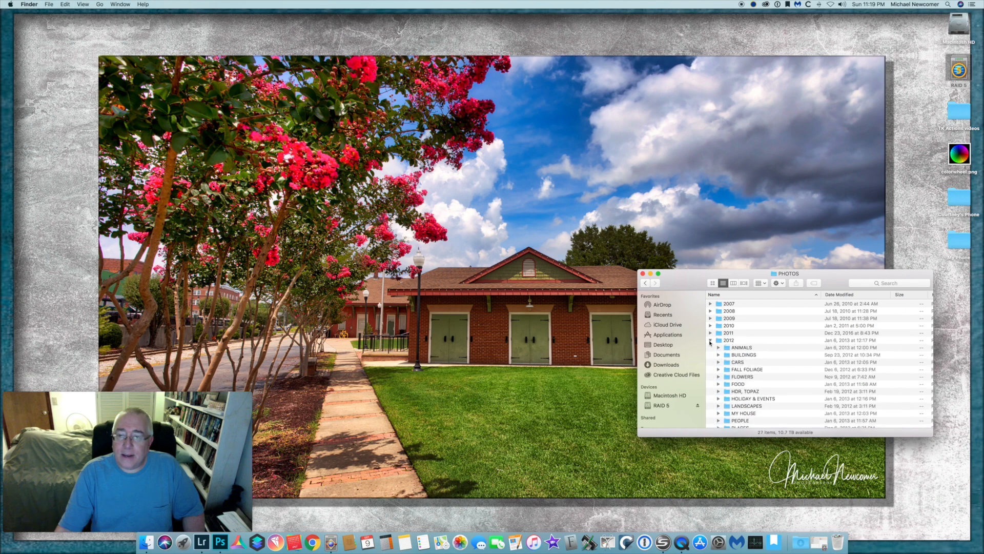
{"action": "left_click", "coordinate": [710, 343]}
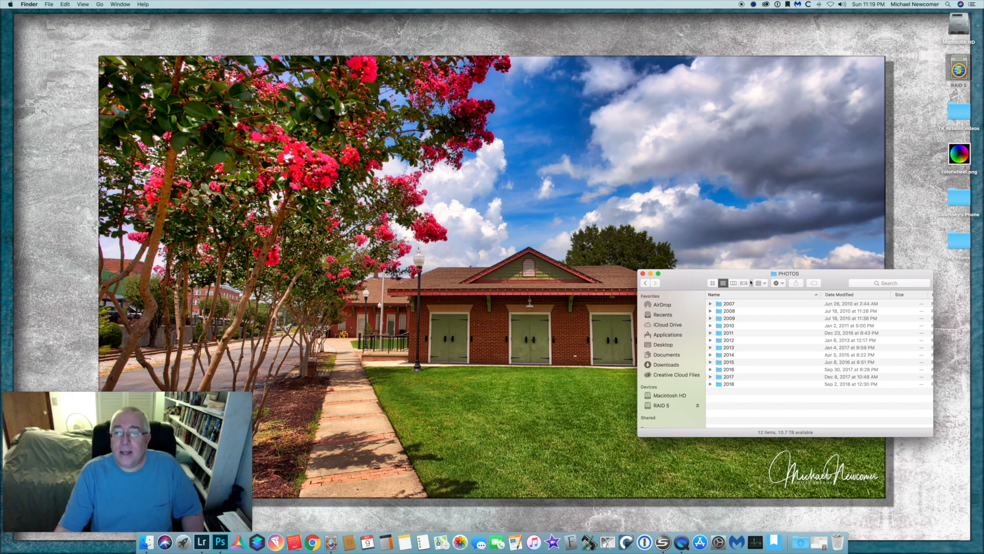
{"action": "left_click", "coordinate": [710, 355]}
{"action": "scroll", "coordinate": [711, 344], "scroll_direction": "down", "scroll_amount": 2}
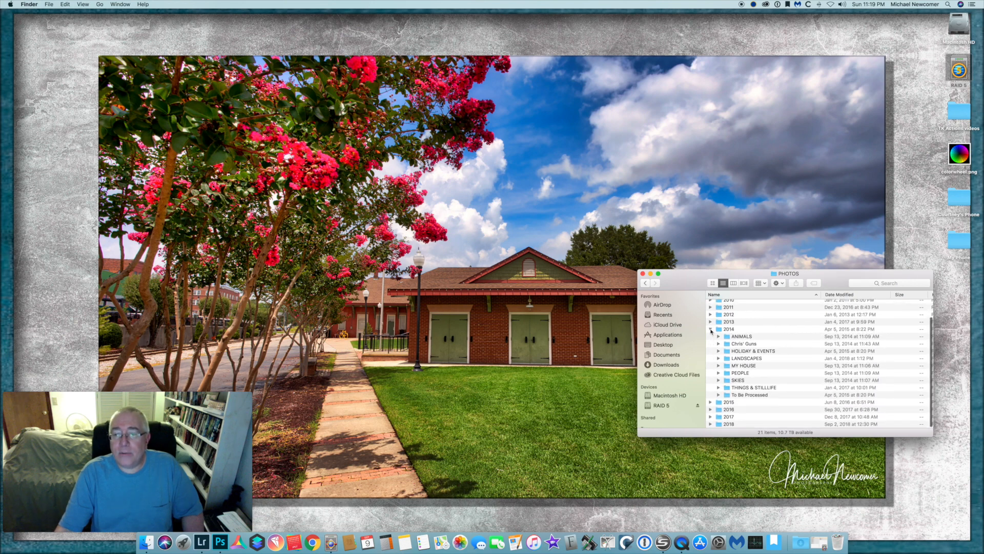
{"action": "left_click", "coordinate": [710, 331]}
{"action": "left_click", "coordinate": [710, 361]}
{"action": "left_click", "coordinate": [709, 361]}
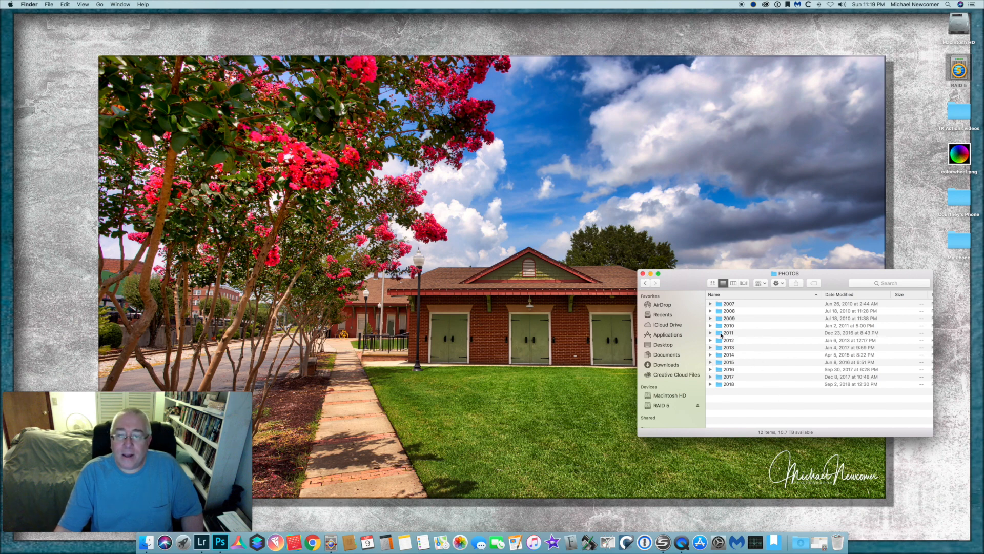
Expand the 2011 folder and its FOOD subfolder to view the image files, and close the Finder window
{"action": "left_click", "coordinate": [711, 333]}
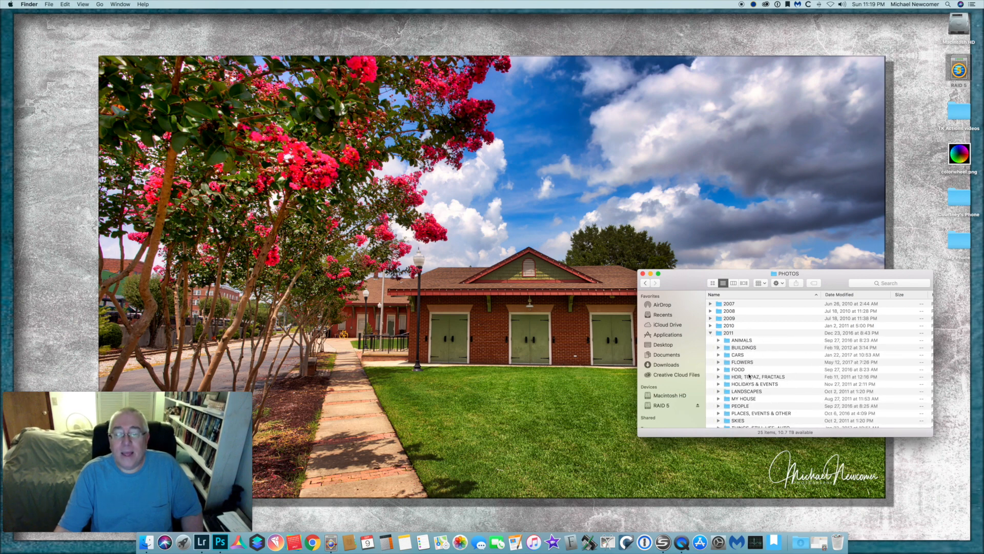
{"action": "left_click", "coordinate": [718, 370]}
{"action": "scroll", "coordinate": [774, 394], "scroll_direction": "down", "scroll_amount": 3}
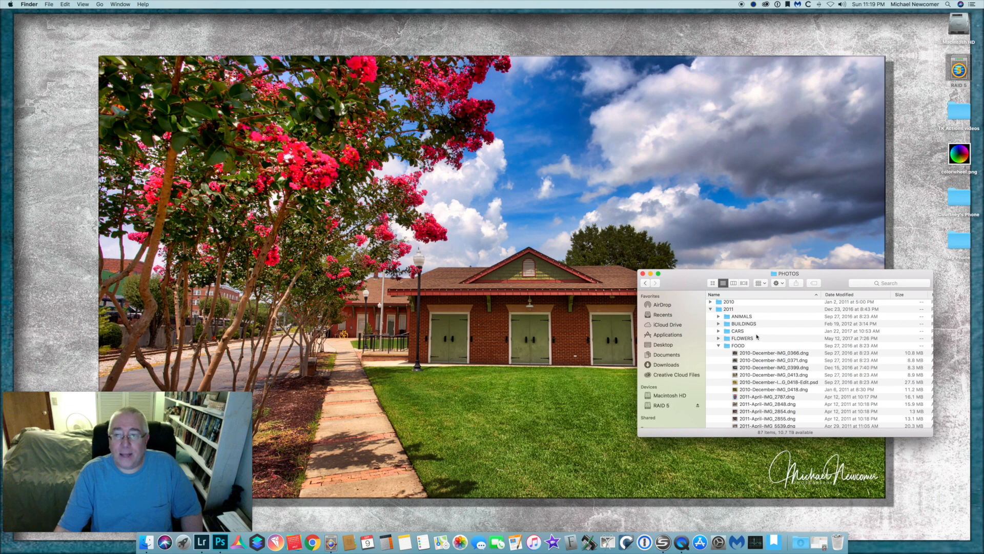
{"action": "left_click", "coordinate": [642, 273]}
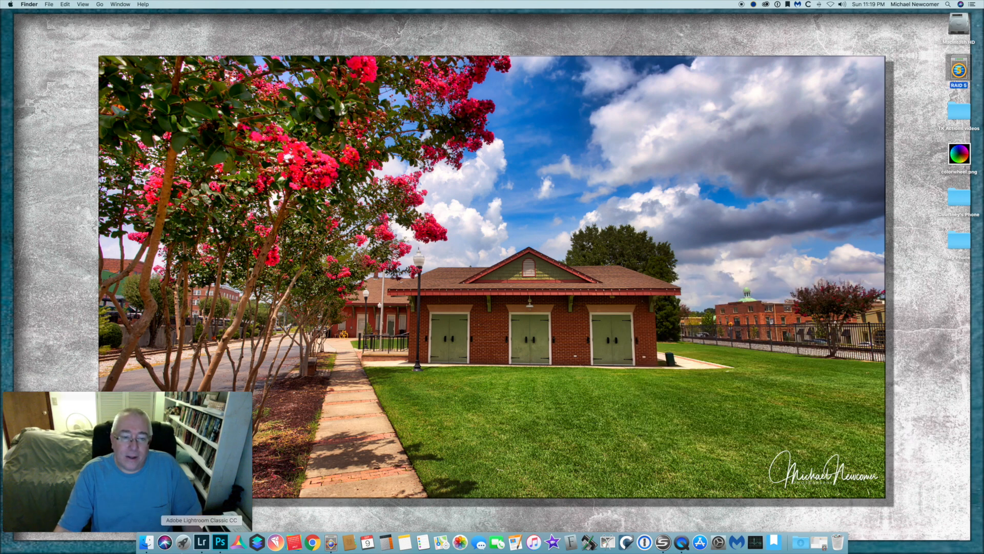
Switch to Lightroom and expand the 2018 folder under PHOTOS to show all its subfolders
{"action": "left_click", "coordinate": [202, 542]}
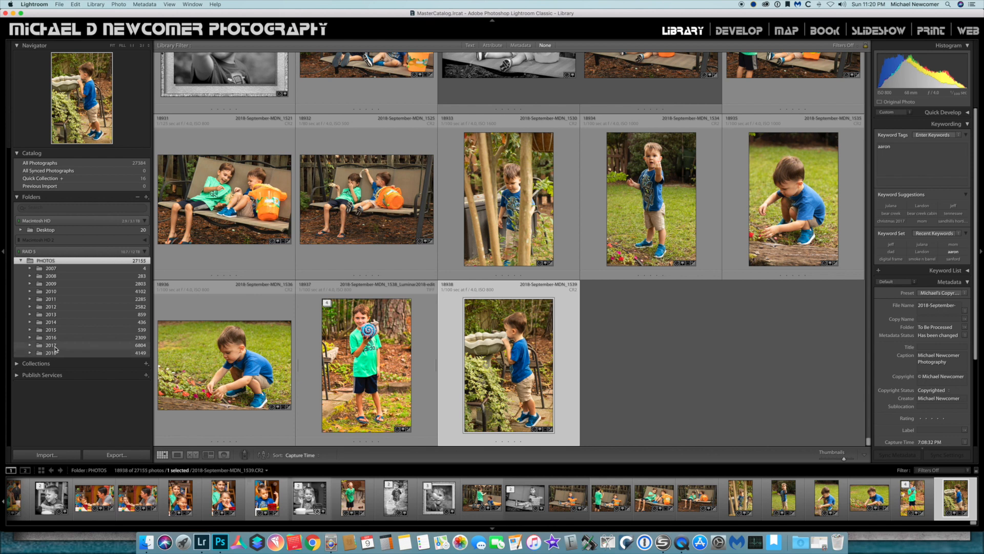
{"action": "left_click", "coordinate": [30, 354]}
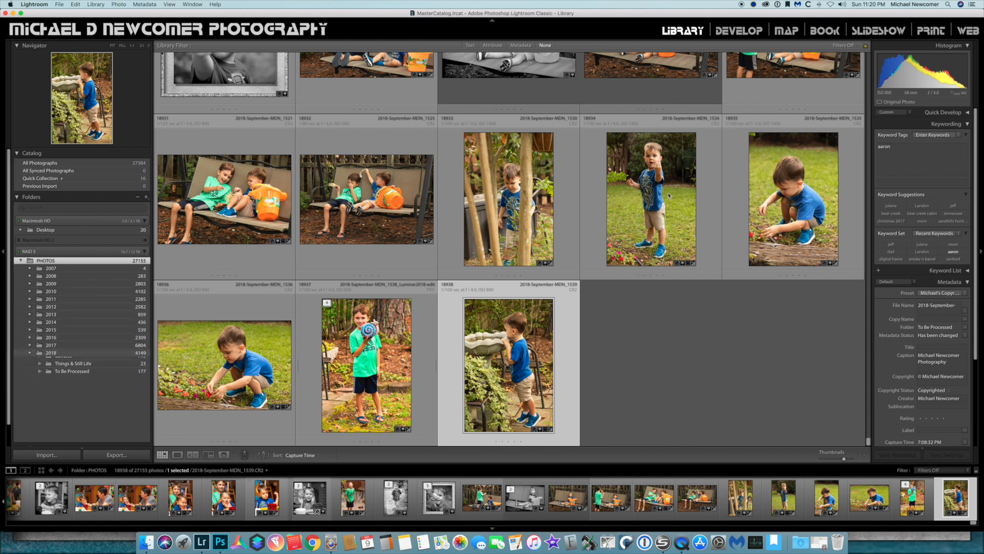
{"action": "scroll", "coordinate": [75, 369], "scroll_direction": "down", "scroll_amount": 2}
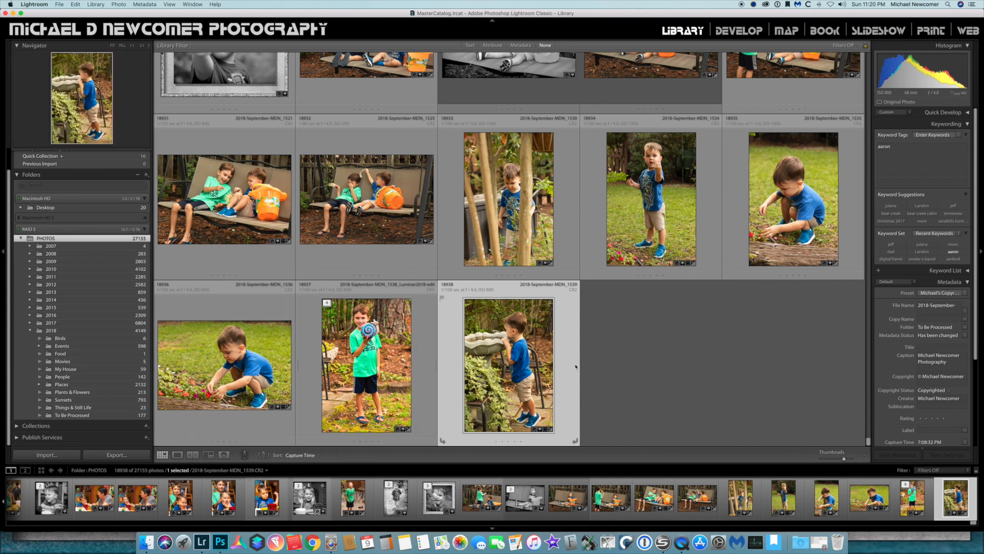
Collapse the 2018 folder, and expand the 2012 folder to view its subfolders before collapsing it
{"action": "left_click", "coordinate": [187, 342]}
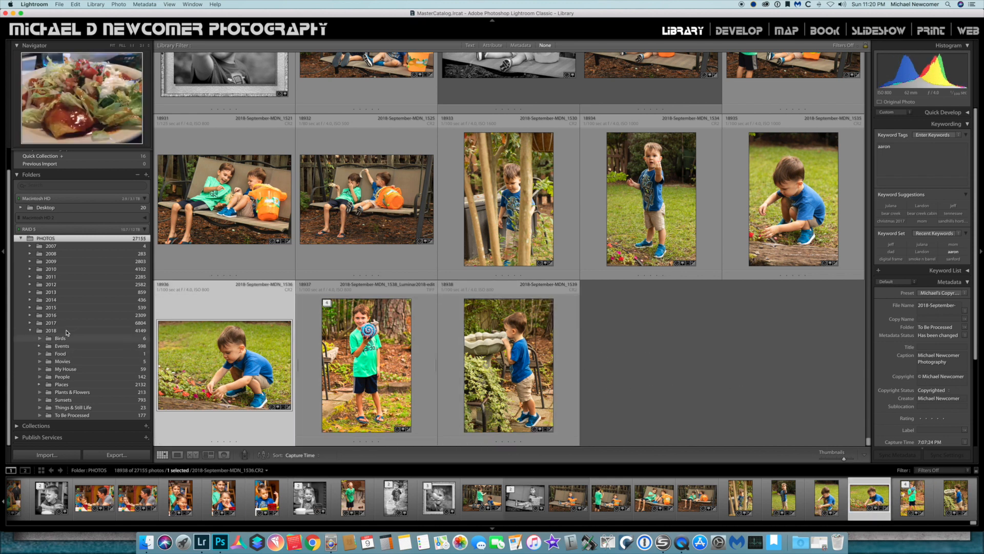
{"action": "left_click", "coordinate": [30, 330]}
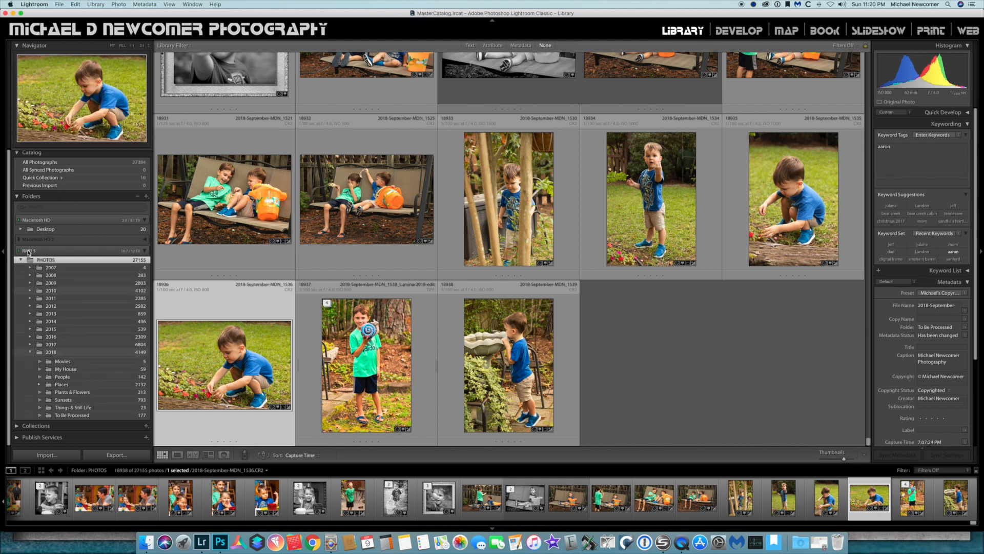
{"action": "left_click", "coordinate": [30, 307]}
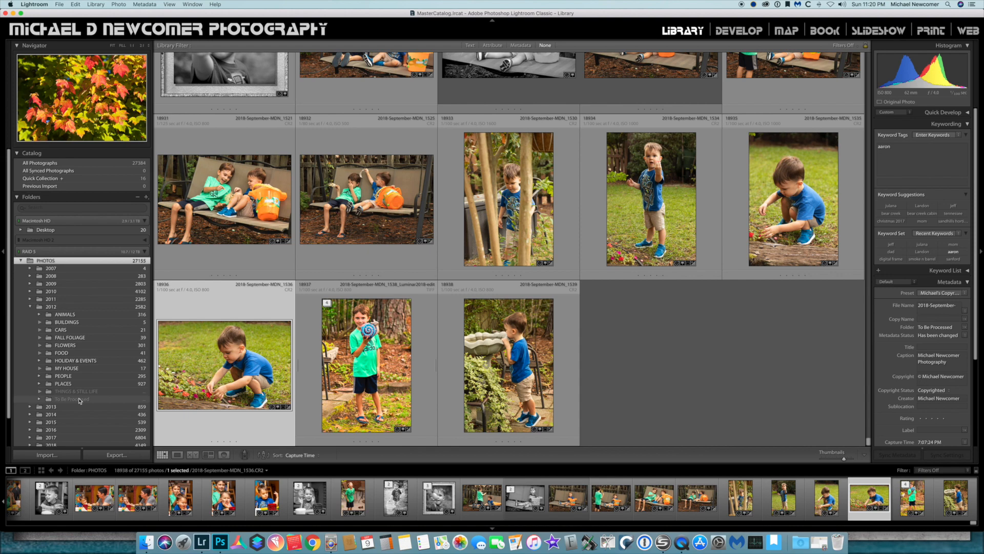
{"action": "left_click", "coordinate": [30, 306]}
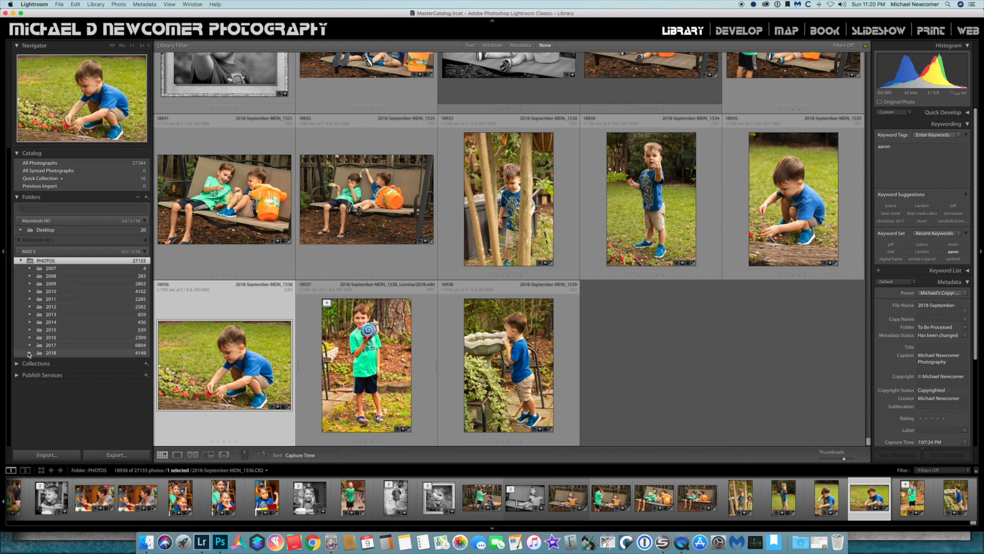
Expand the 2018 folder and its Places subfolder to show the individual locations
{"action": "left_click", "coordinate": [29, 353]}
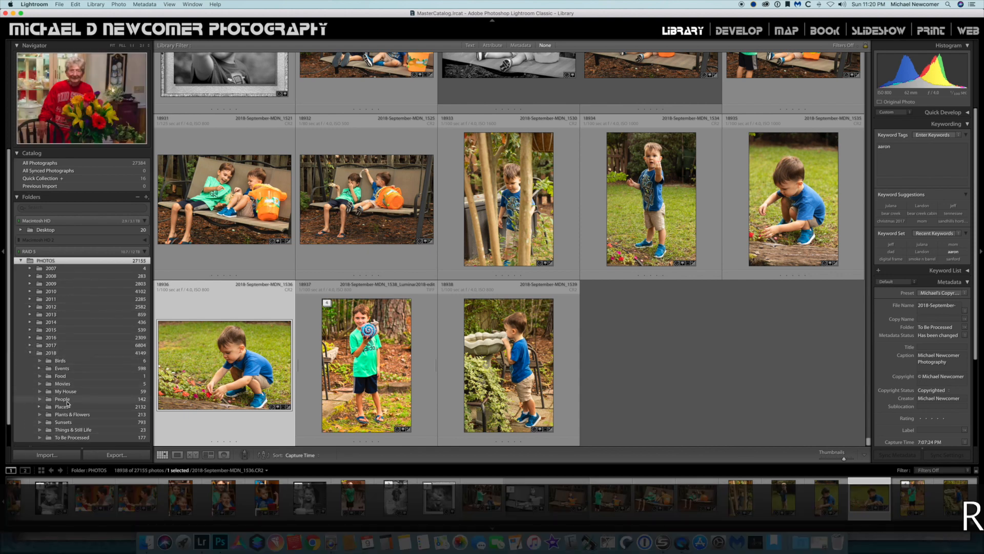
{"action": "scroll", "coordinate": [70, 410], "scroll_direction": "down", "scroll_amount": 1}
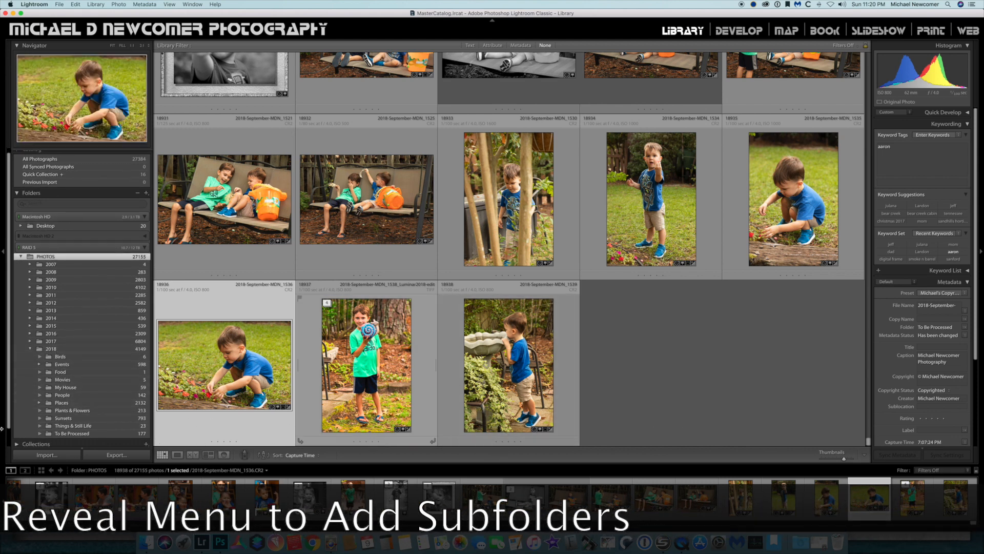
{"action": "scroll", "coordinate": [62, 389], "scroll_direction": "down", "scroll_amount": 1}
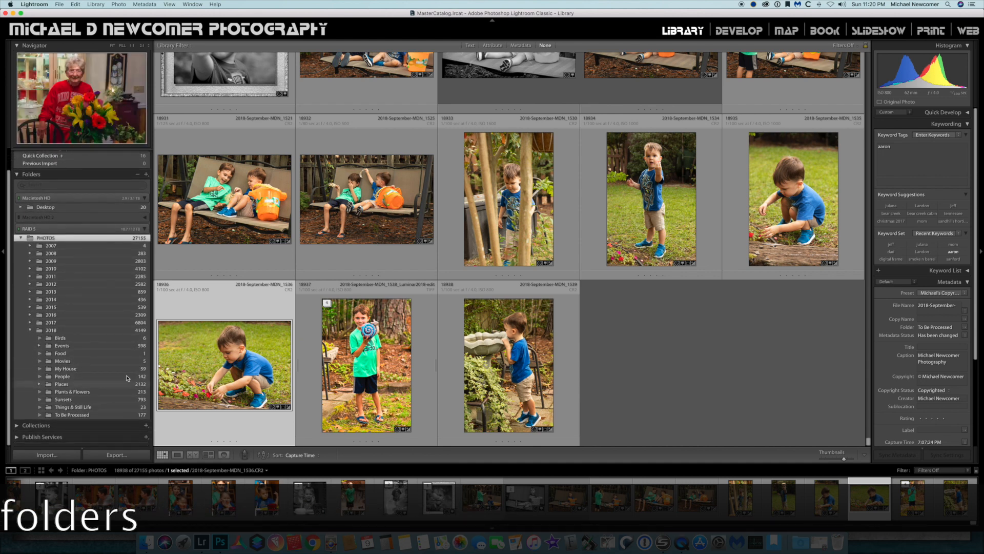
{"action": "left_click", "coordinate": [39, 385]}
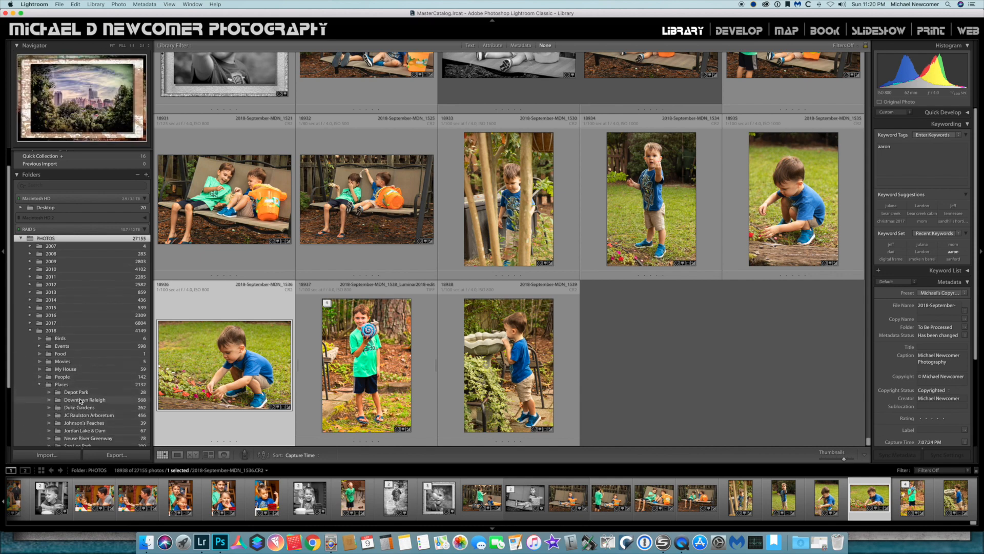
{"action": "scroll", "coordinate": [85, 393], "scroll_direction": "down", "scroll_amount": 1}
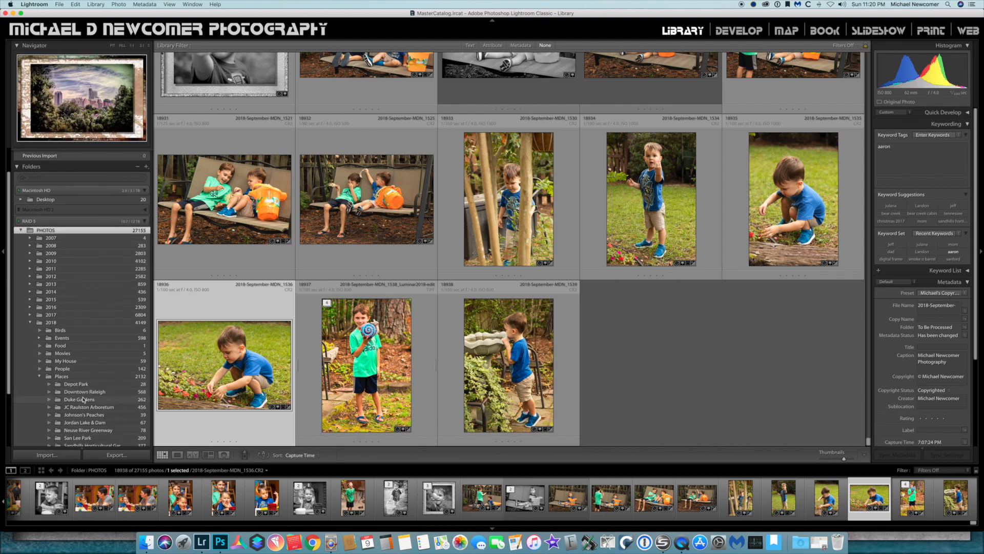
Open the Duke Gardens folder under Places and browse its photos
{"action": "left_click", "coordinate": [80, 400]}
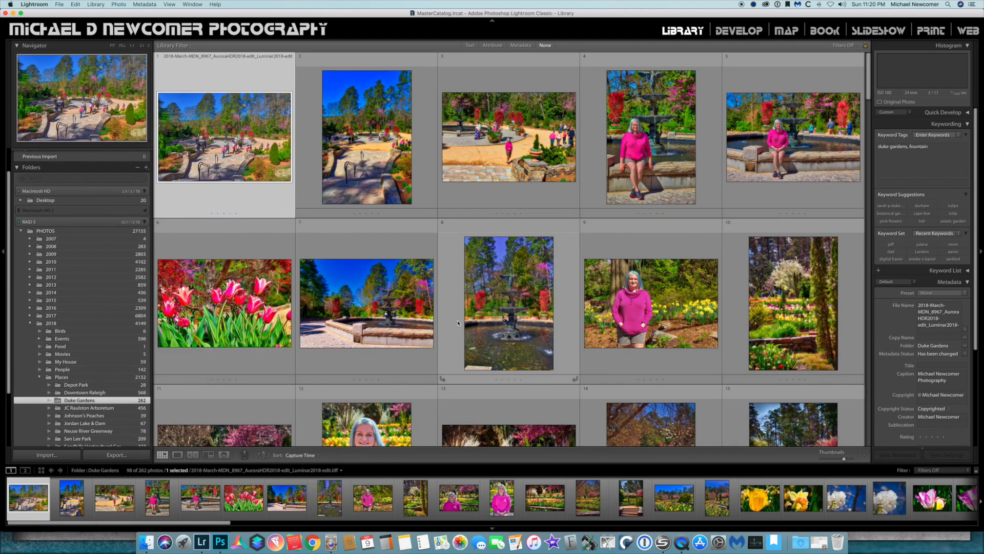
{"action": "scroll", "coordinate": [454, 322], "scroll_direction": "down", "scroll_amount": 15}
{"action": "scroll", "coordinate": [457, 322], "scroll_direction": "down", "scroll_amount": 4}
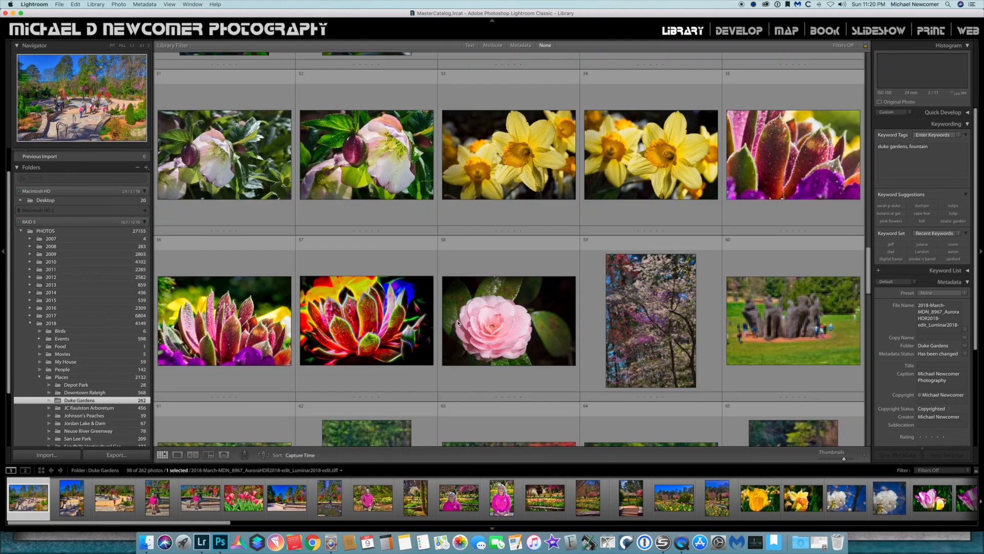
{"action": "scroll", "coordinate": [81, 346], "scroll_direction": "down", "scroll_amount": 1}
{"action": "scroll", "coordinate": [81, 347], "scroll_direction": "down", "scroll_amount": 1}
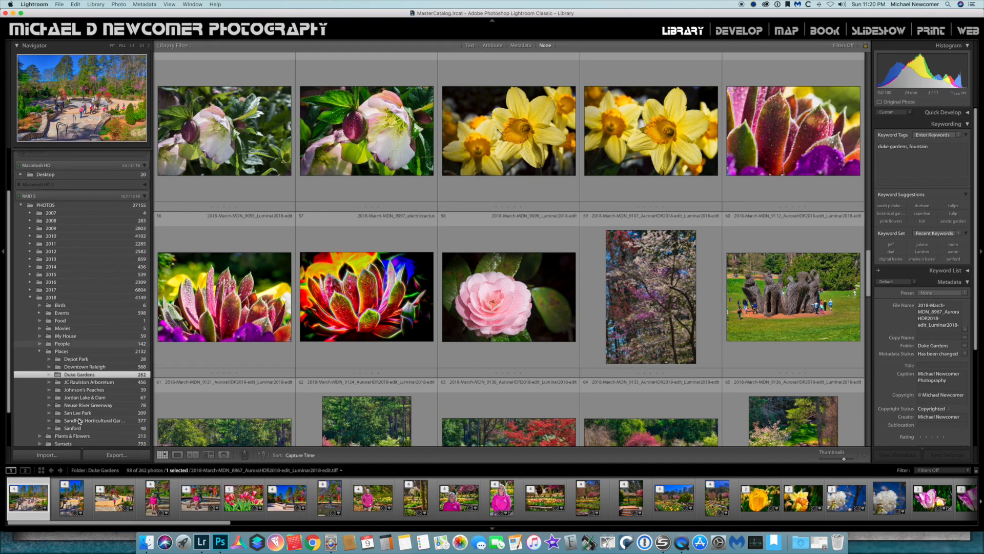
Collapse the Places folder and check the keyword tags of its fountain, flower garden and pink tulip photos
{"action": "key", "text": "j"}
{"action": "left_click", "coordinate": [39, 338]}
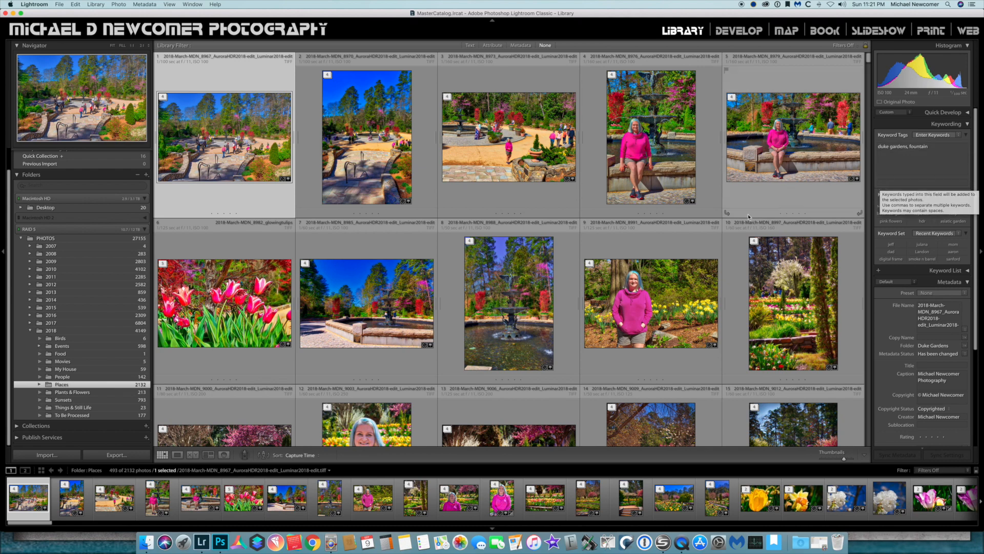
{"action": "left_click", "coordinate": [517, 313]}
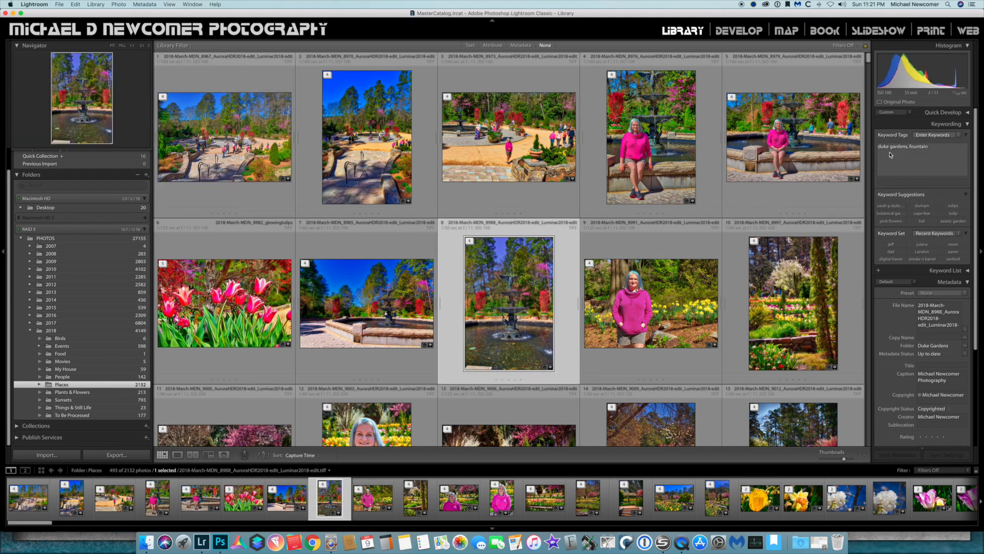
{"action": "left_click", "coordinate": [794, 303]}
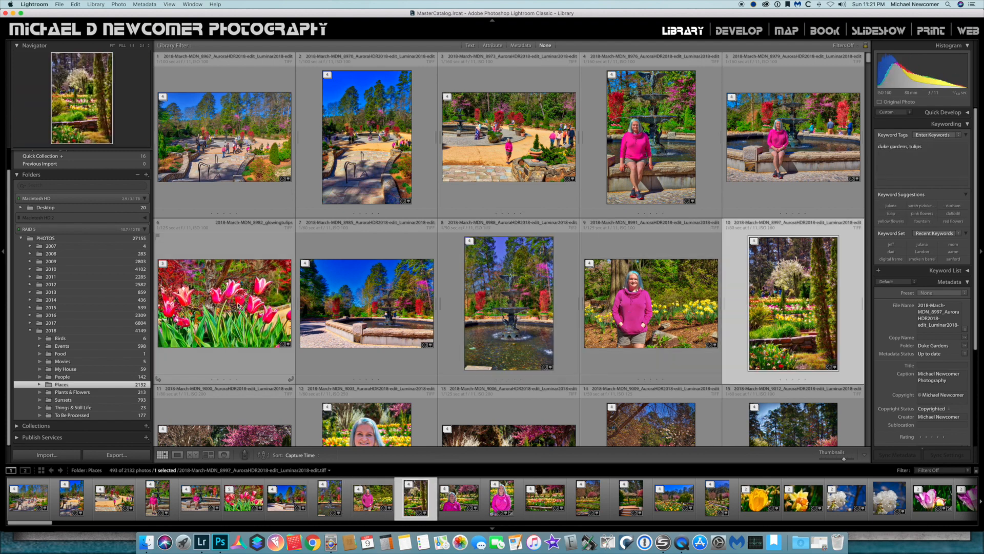
{"action": "left_click", "coordinate": [223, 302]}
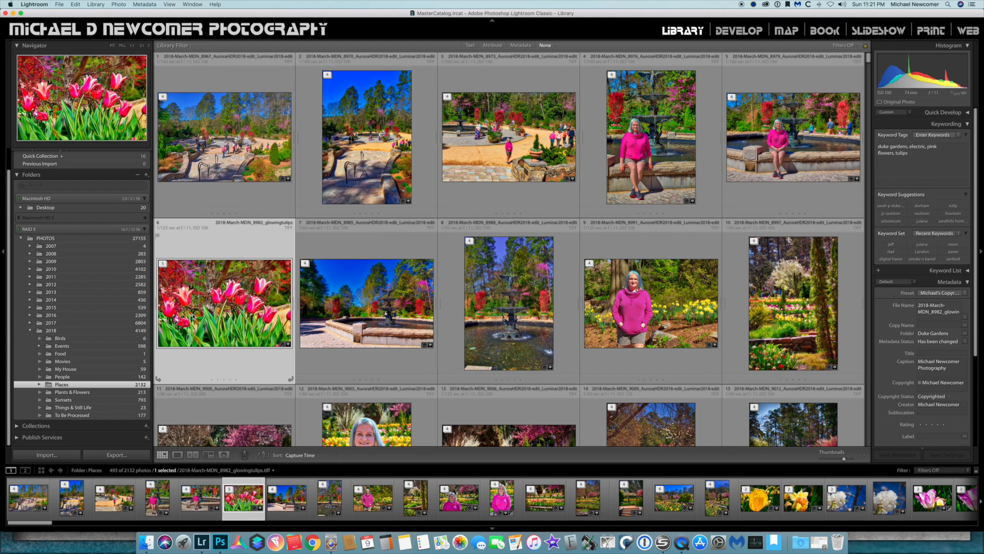
Check the keyword tags of the close-up portrait in the pink sweater and of the upright tulip garden photo
{"action": "scroll", "coordinate": [407, 361], "scroll_direction": "down", "scroll_amount": 2}
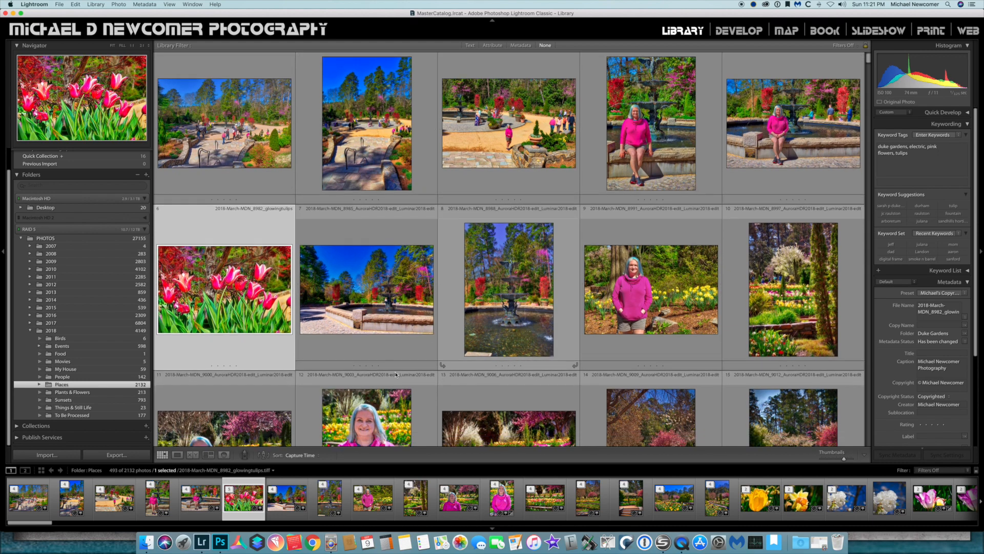
{"action": "scroll", "coordinate": [407, 361], "scroll_direction": "down", "scroll_amount": 4}
{"action": "left_click", "coordinate": [426, 338]}
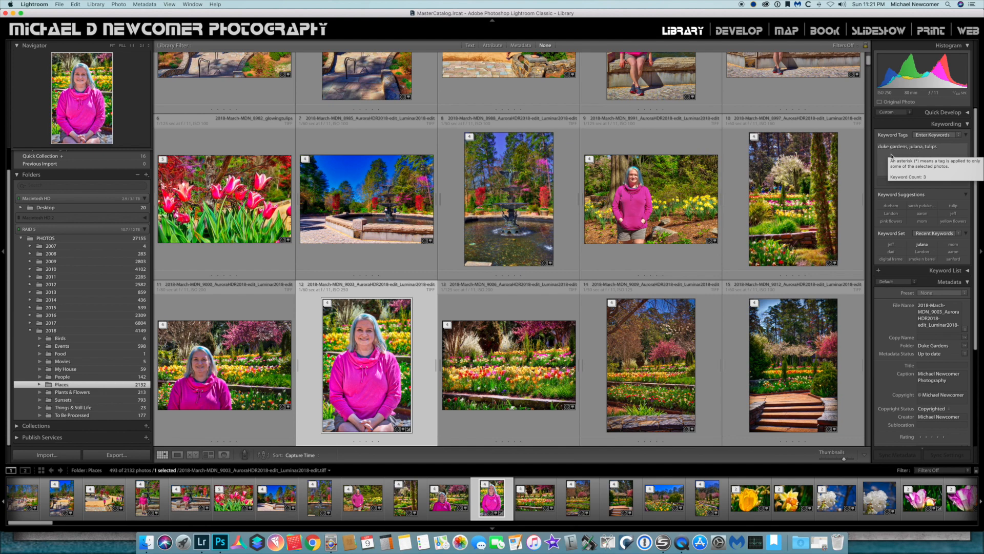
{"action": "scroll", "coordinate": [661, 256], "scroll_direction": "down", "scroll_amount": 3}
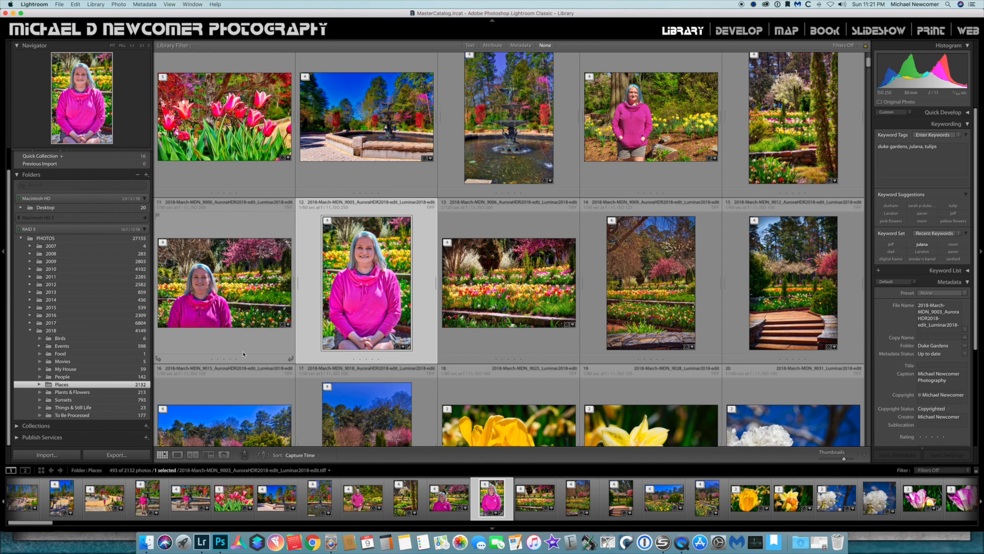
{"action": "left_click", "coordinate": [630, 305]}
{"action": "scroll", "coordinate": [619, 347], "scroll_direction": "down", "scroll_amount": 3}
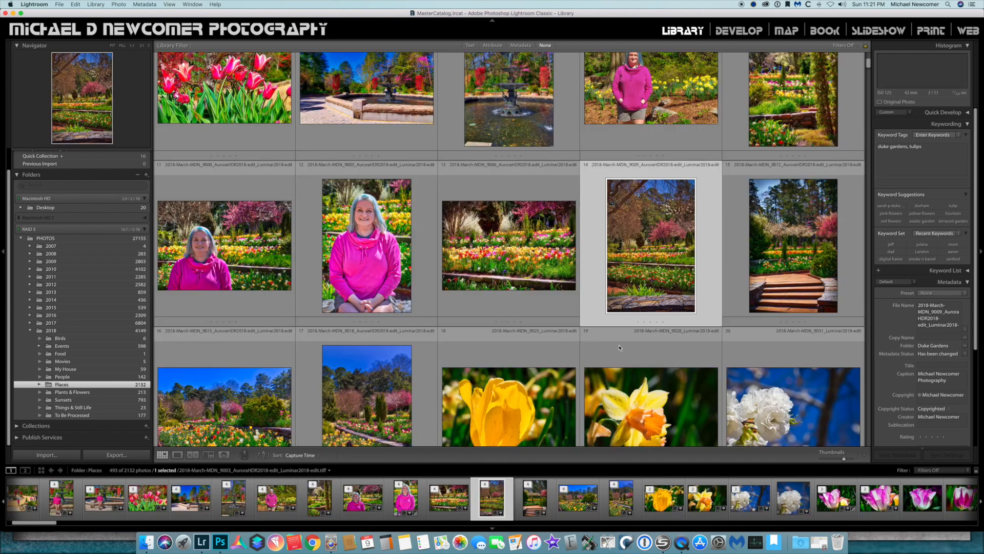
Open the To Be Processed folder under 2018 and browse its photos down to the restaurant shots
{"action": "scroll", "coordinate": [619, 347], "scroll_direction": "down", "scroll_amount": 10}
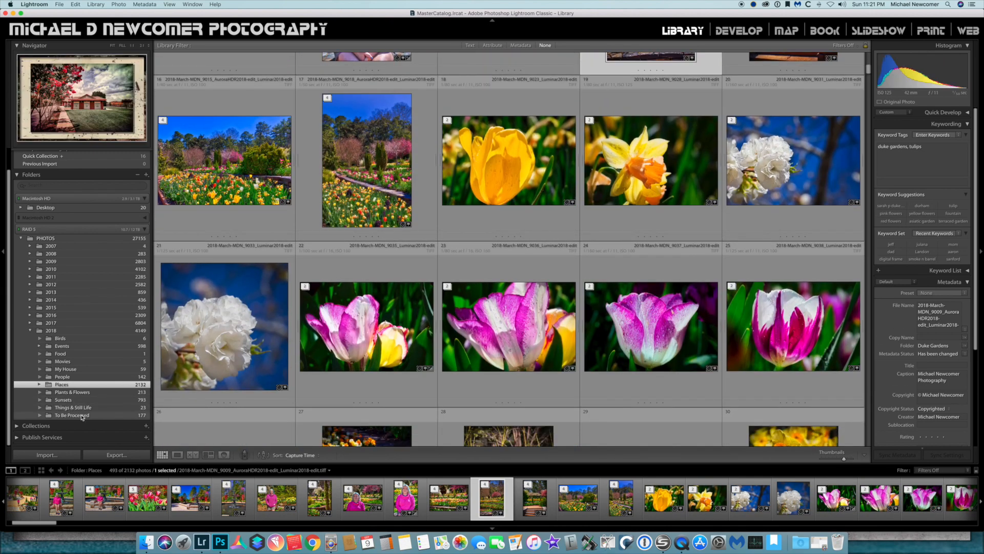
{"action": "left_click", "coordinate": [82, 415]}
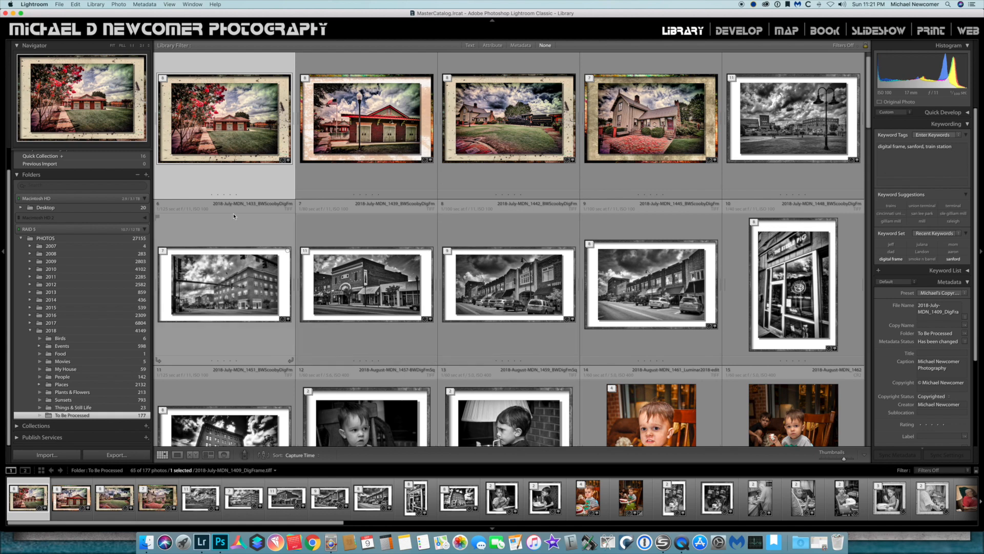
{"action": "scroll", "coordinate": [507, 305], "scroll_direction": "down", "scroll_amount": 2}
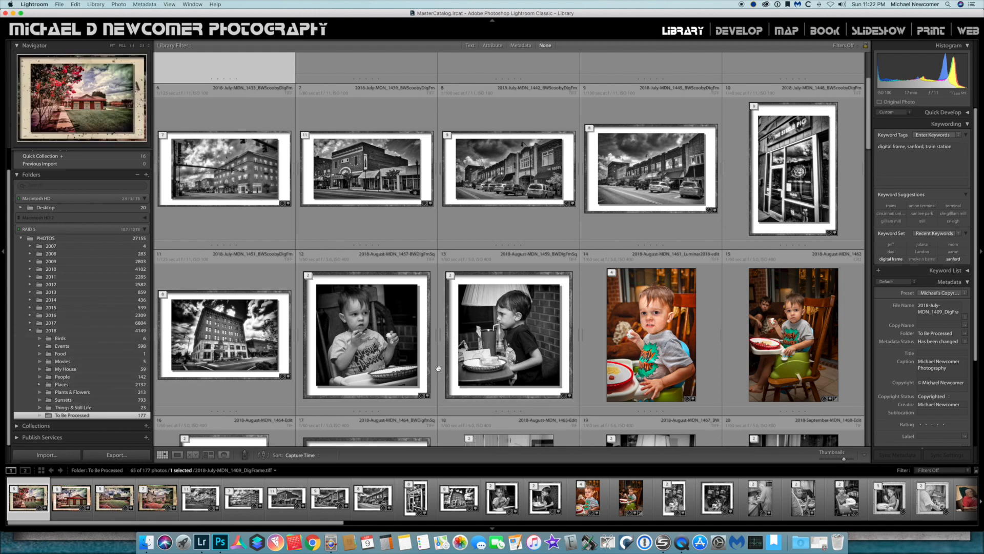
{"action": "scroll", "coordinate": [551, 337], "scroll_direction": "down", "scroll_amount": 3}
{"action": "scroll", "coordinate": [551, 337], "scroll_direction": "down", "scroll_amount": 5}
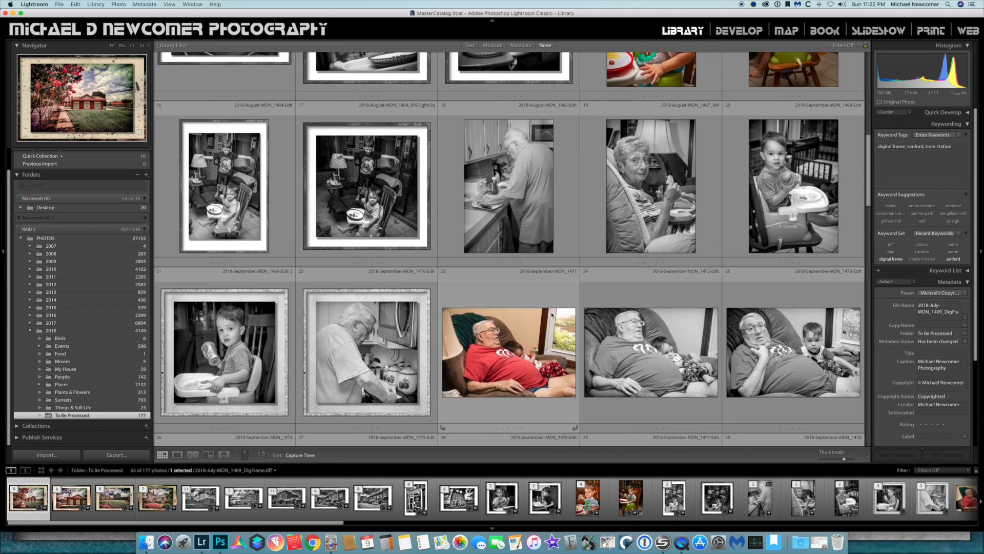
{"action": "scroll", "coordinate": [442, 300], "scroll_direction": "down", "scroll_amount": 6}
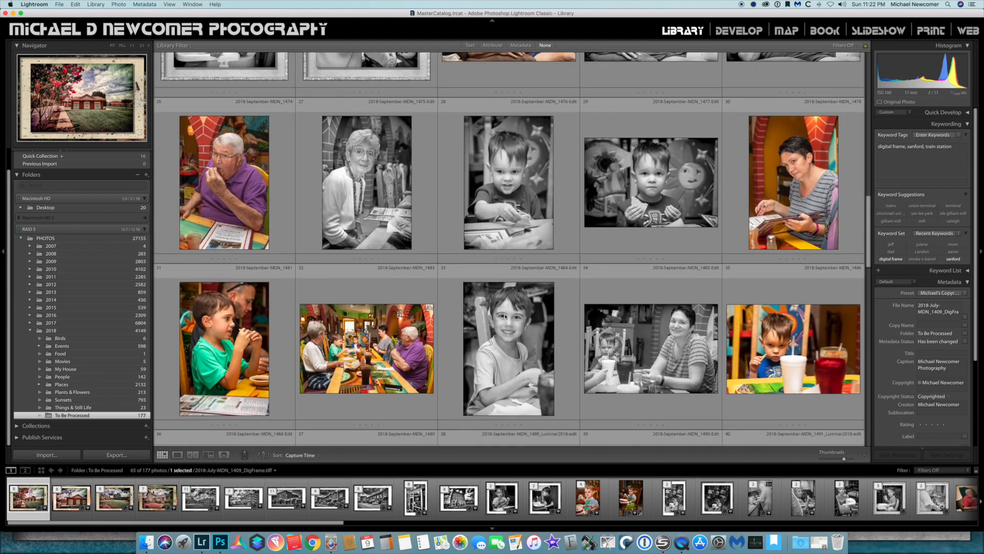
{"action": "scroll", "coordinate": [399, 316], "scroll_direction": "down", "scroll_amount": 5}
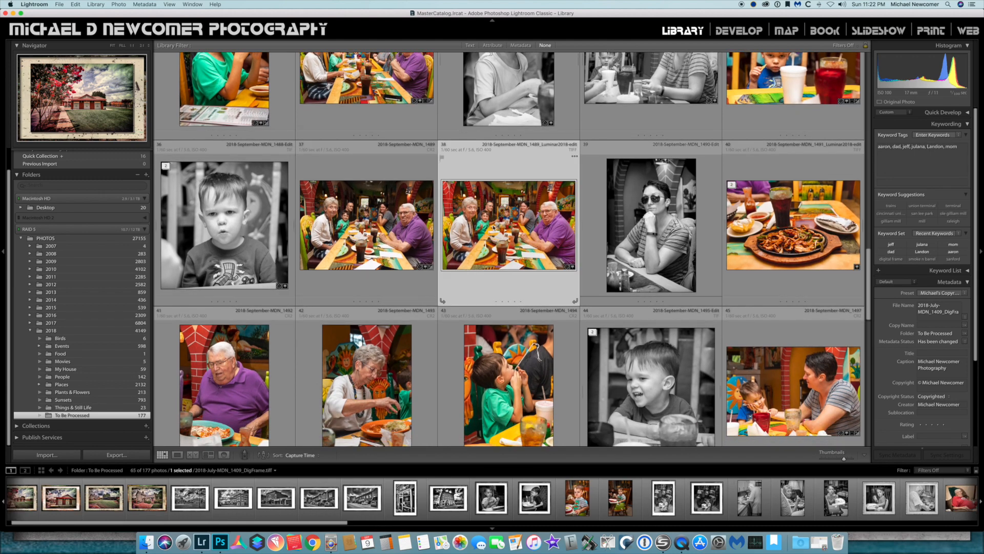
Check the keyword tags of the edited group dinner photo, the black-and-white boy portrait and the woman in sunglasses
{"action": "left_click", "coordinate": [487, 221]}
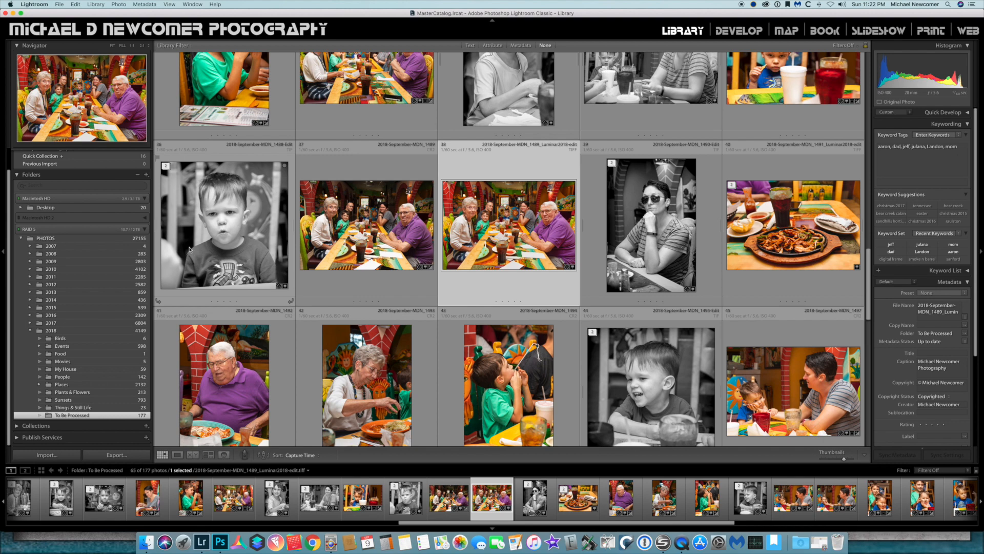
{"action": "left_click", "coordinate": [226, 234]}
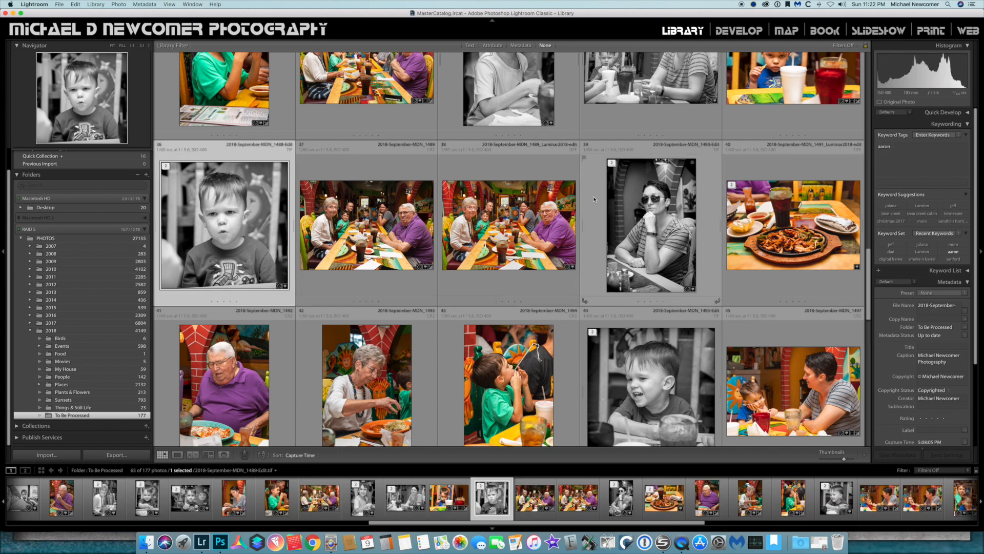
{"action": "left_click", "coordinate": [652, 231]}
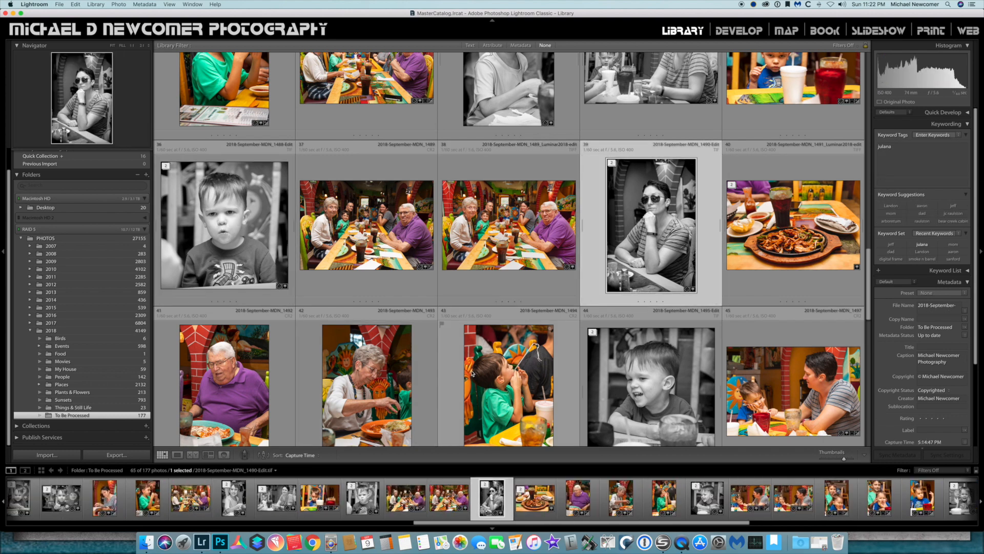
Add the keyword FOOD to the photo of the sizzling fajita platter
{"action": "scroll", "coordinate": [720, 257], "scroll_direction": "down", "scroll_amount": 1}
{"action": "scroll", "coordinate": [720, 258], "scroll_direction": "down", "scroll_amount": 1}
{"action": "left_click", "coordinate": [773, 207]}
{"action": "left_click", "coordinate": [921, 182]}
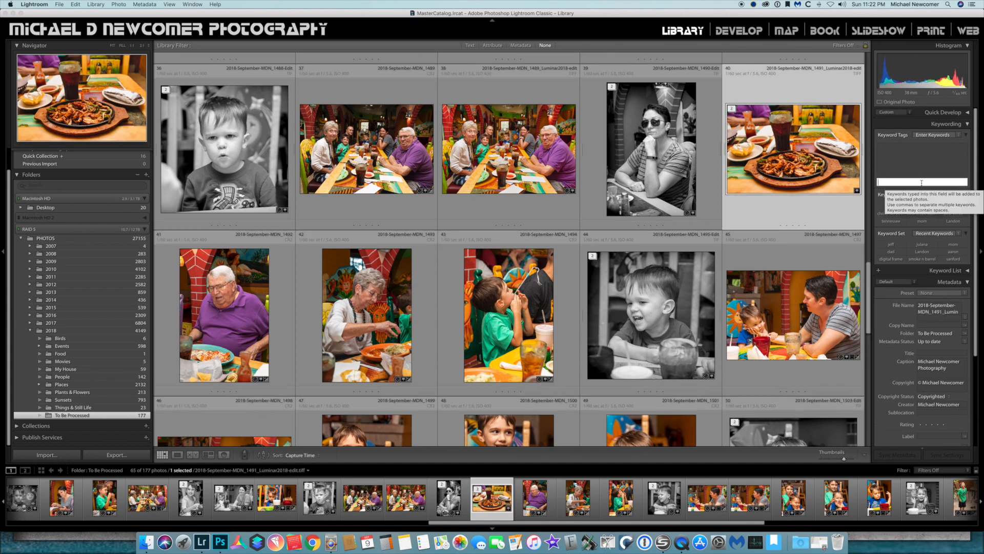
{"action": "type", "text": "goo"}
{"action": "key", "text": "BackSpace"}
{"action": "key", "text": "BackSpace"}
{"action": "key", "text": "BackSpace"}
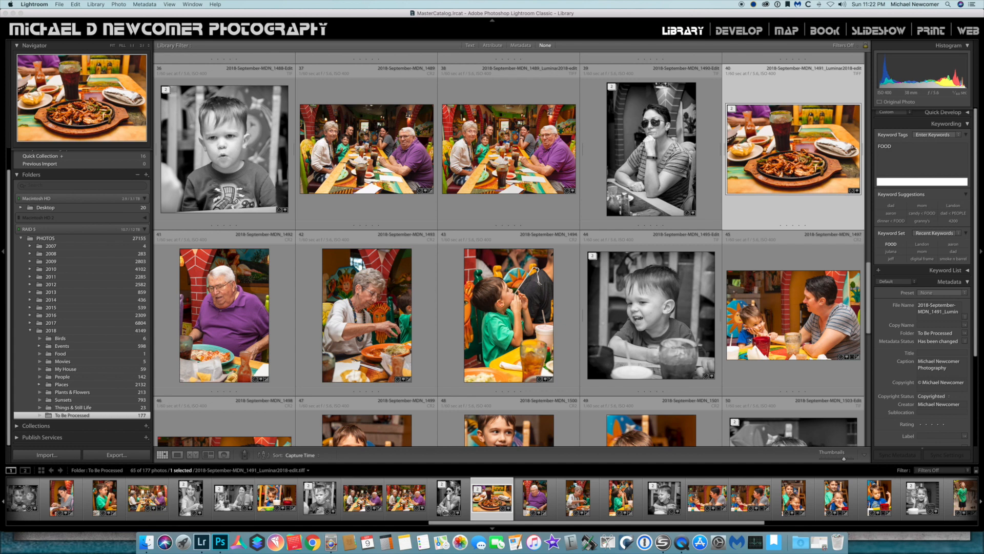
Add the keywords "mexican food" and "casa mexicana" to the fajita platter photo
{"action": "type", "text": "mexican"}
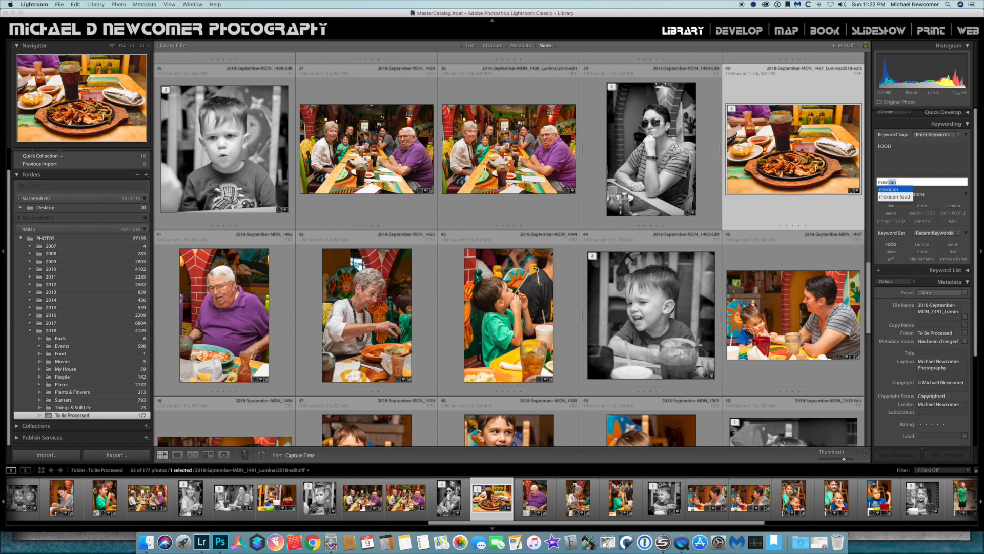
{"action": "type", "text": " food"}
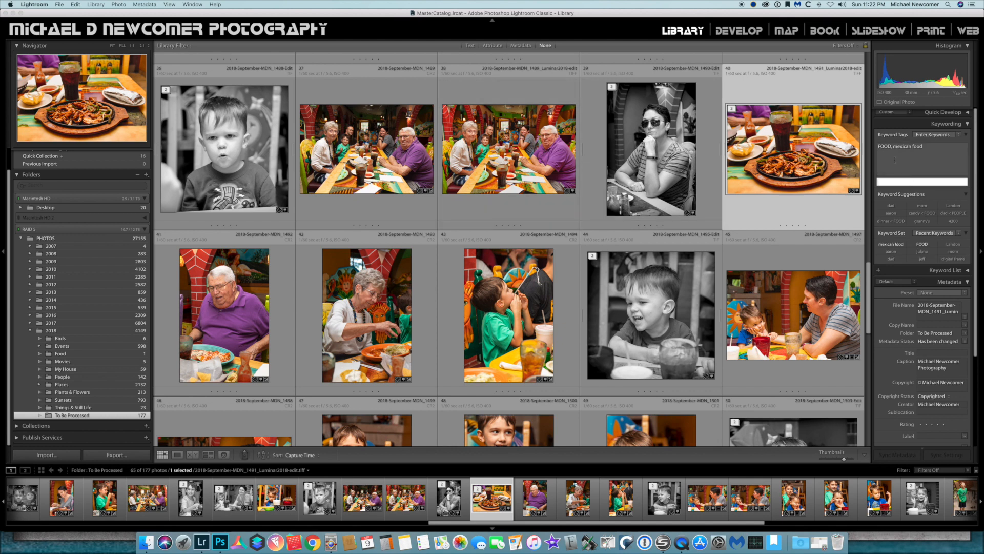
{"action": "type", "text": "casa"}
{"action": "key", "text": "Return"}
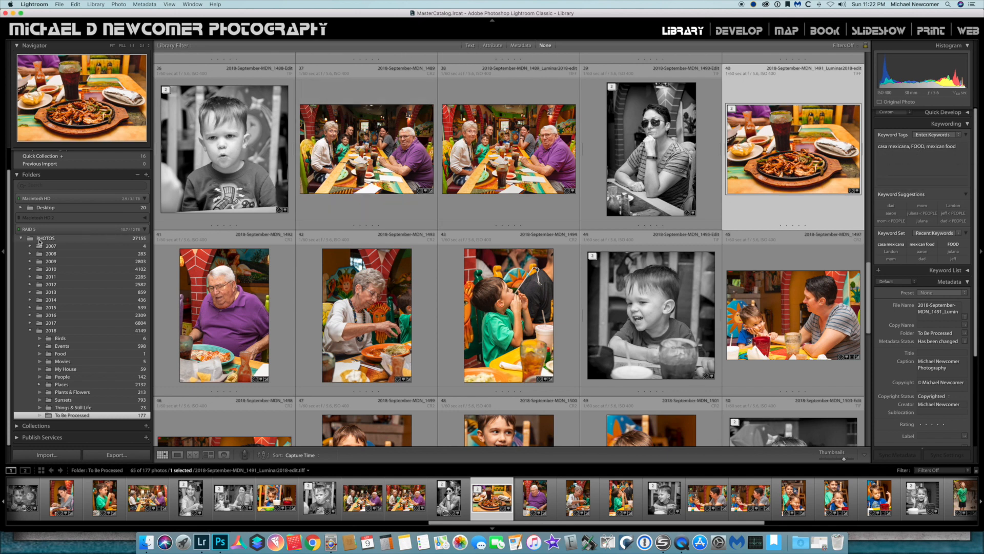
Search the whole PHOTOS folder for the text "casa mexicana" and browse the matching photos
{"action": "left_click", "coordinate": [40, 240]}
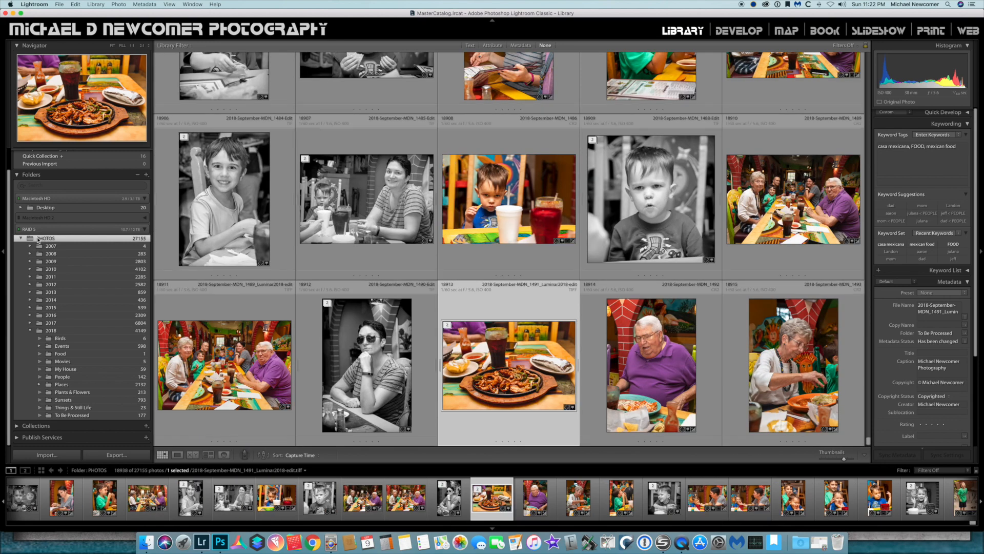
{"action": "left_click", "coordinate": [470, 46]}
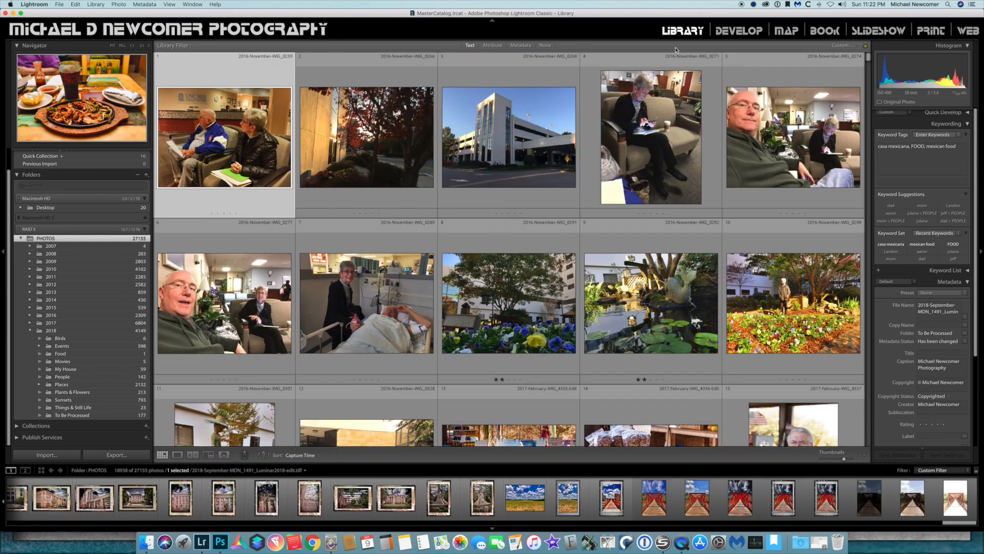
{"action": "left_click", "coordinate": [792, 54]}
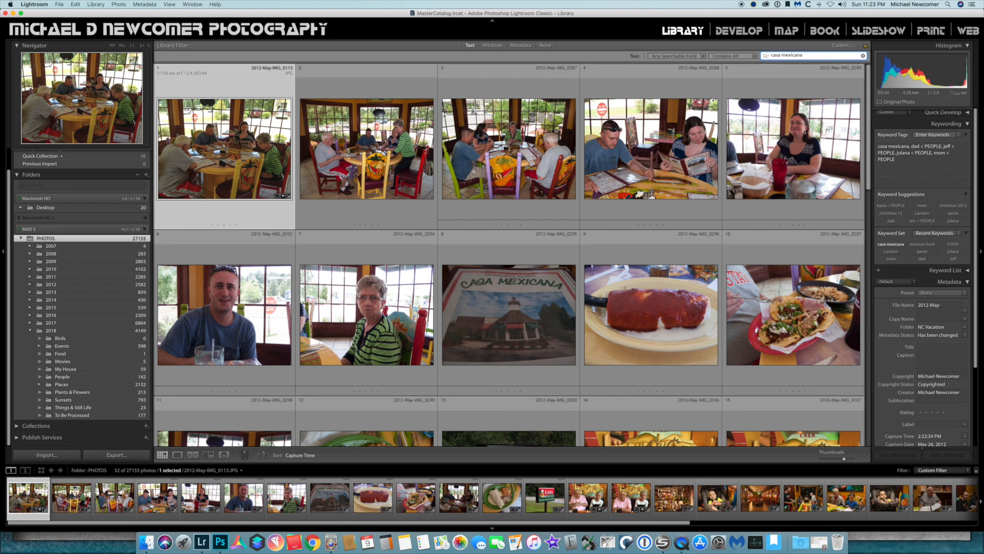
{"action": "scroll", "coordinate": [690, 181], "scroll_direction": "down", "scroll_amount": 3}
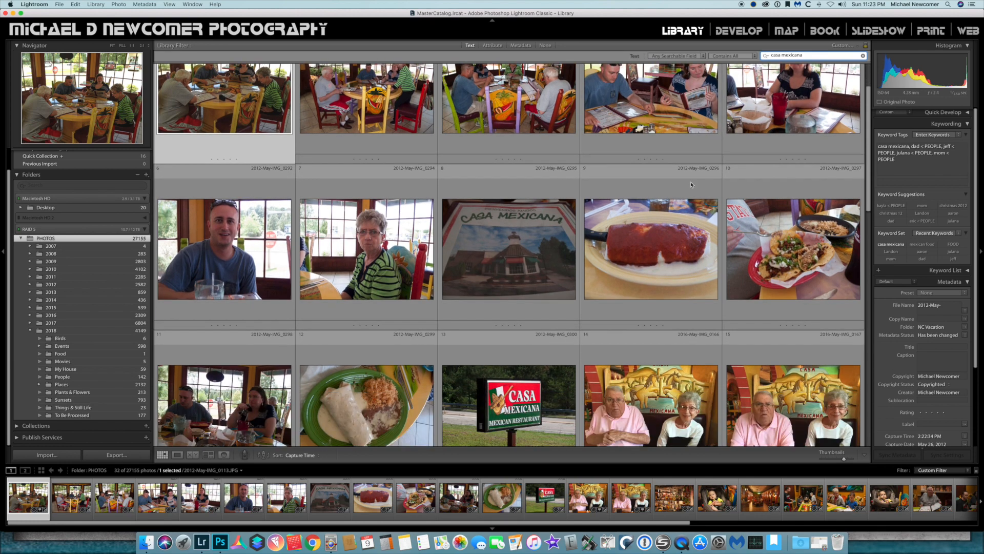
{"action": "scroll", "coordinate": [690, 181], "scroll_direction": "down", "scroll_amount": 10}
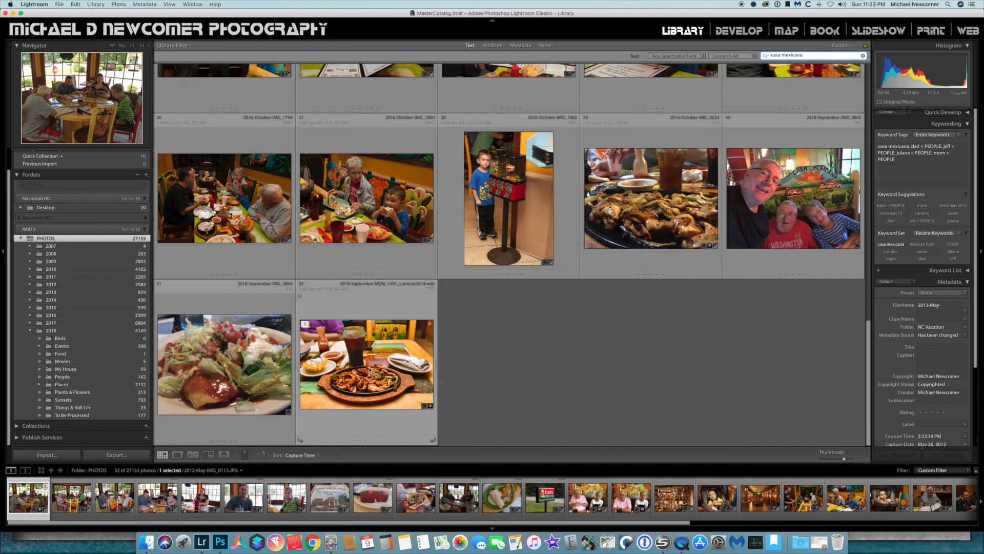
{"action": "scroll", "coordinate": [370, 359], "scroll_direction": "up", "scroll_amount": 5}
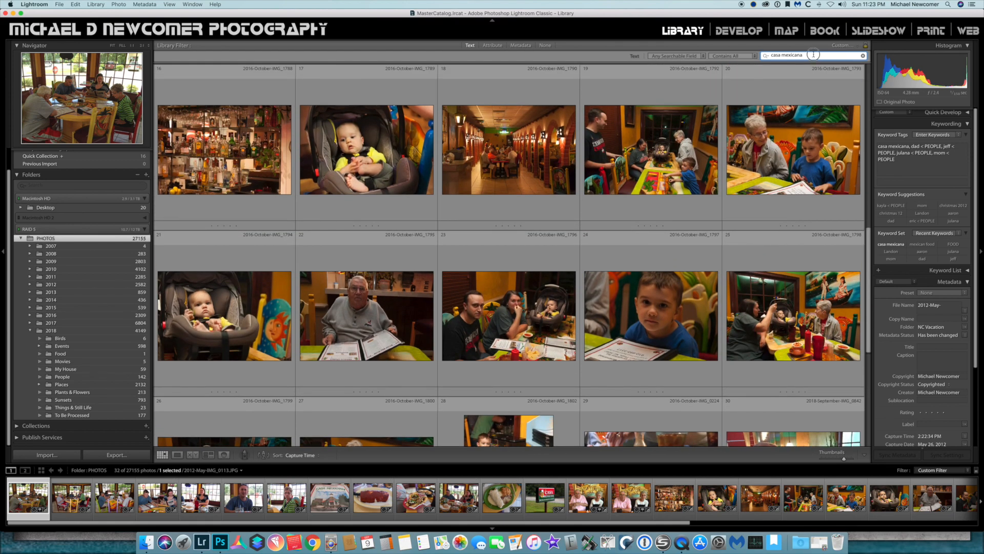
Search the PHOTOS folder for the text "mexican food" instead
{"action": "left_click", "coordinate": [814, 54]}
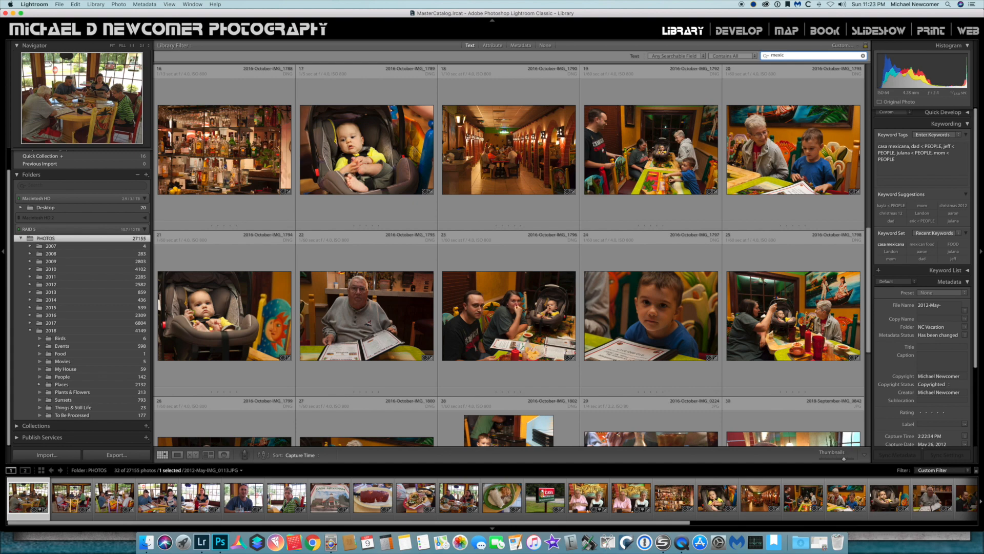
{"action": "type", "text": "mexican fo"}
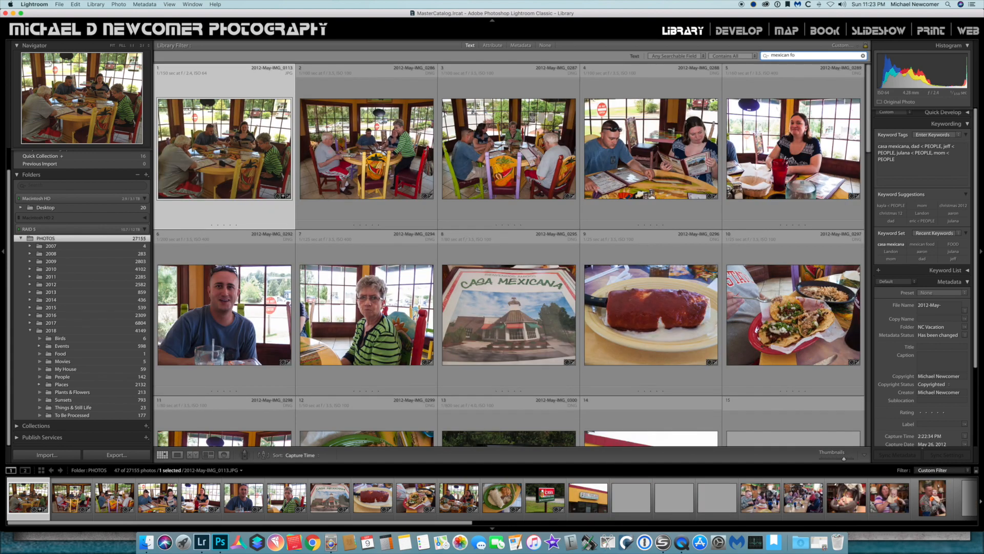
{"action": "type", "text": "od"}
{"action": "key", "text": "Return"}
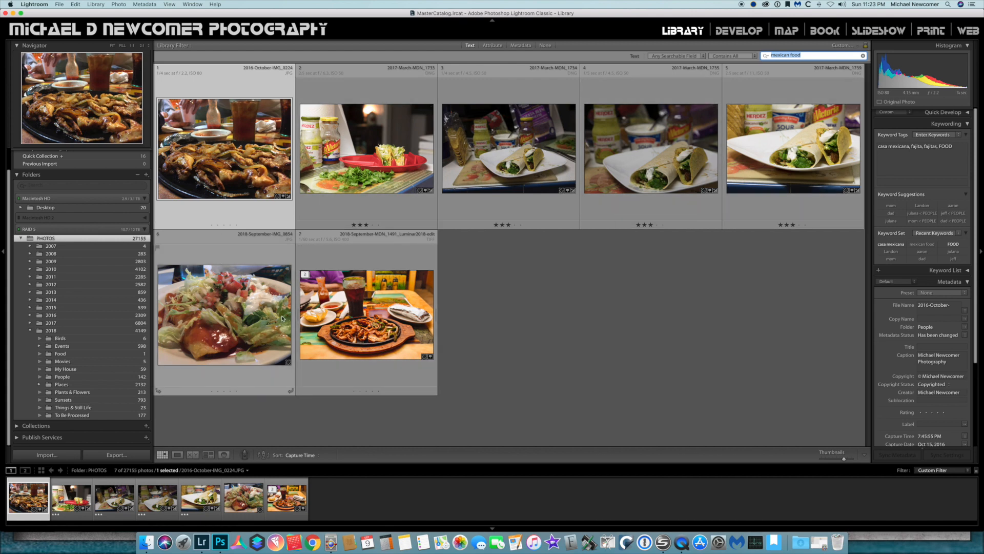
Return to the unfiltered To Be Processed folder and browse to its restaurant photos
{"action": "left_click", "coordinate": [239, 323]}
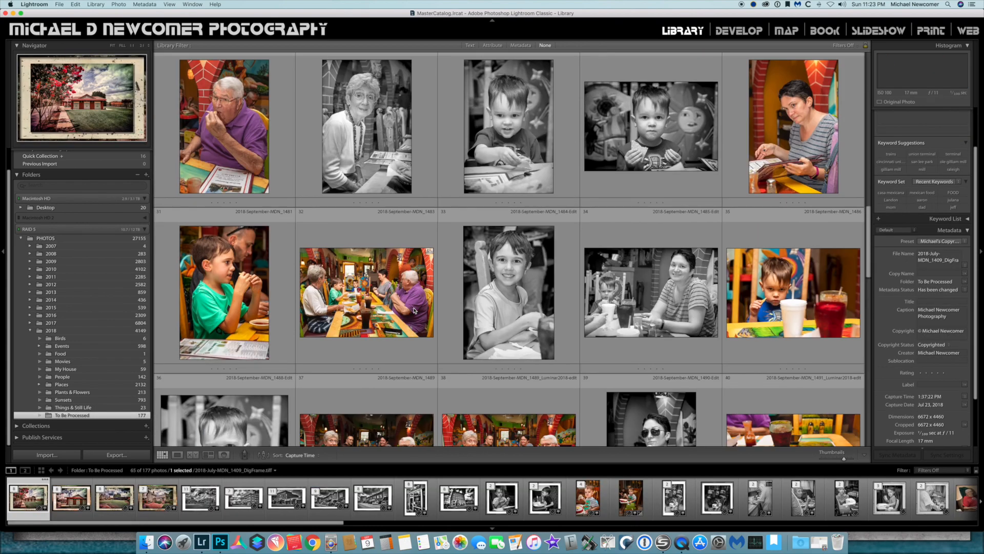
{"action": "scroll", "coordinate": [399, 309], "scroll_direction": "down", "scroll_amount": 3}
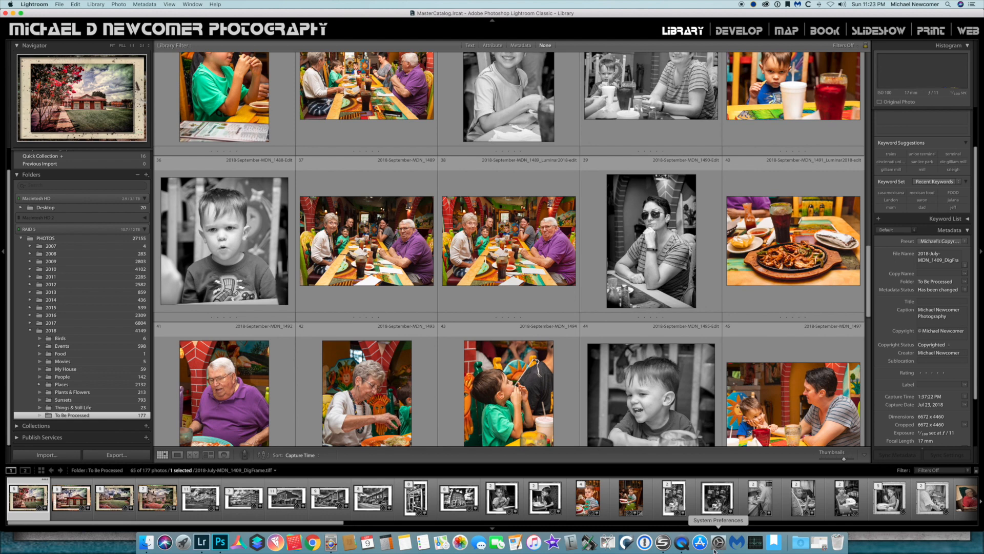
{"action": "left_click", "coordinate": [683, 542]}
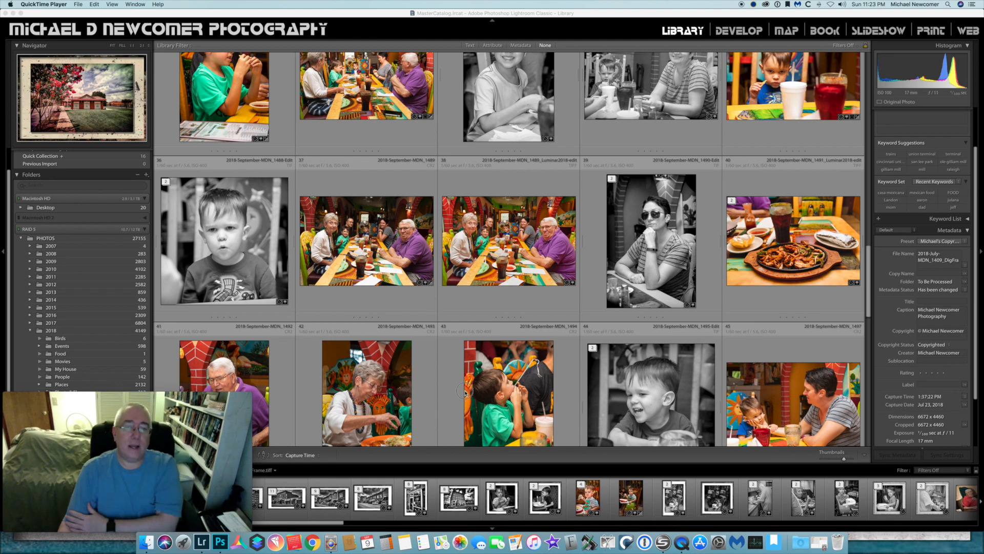
{"action": "left_click", "coordinate": [656, 504]}
Open the photo import for the EOS_DIGITAL card, try Copy as DNG, and set the import method back to Copy
{"action": "key", "text": "super+shift+i"}
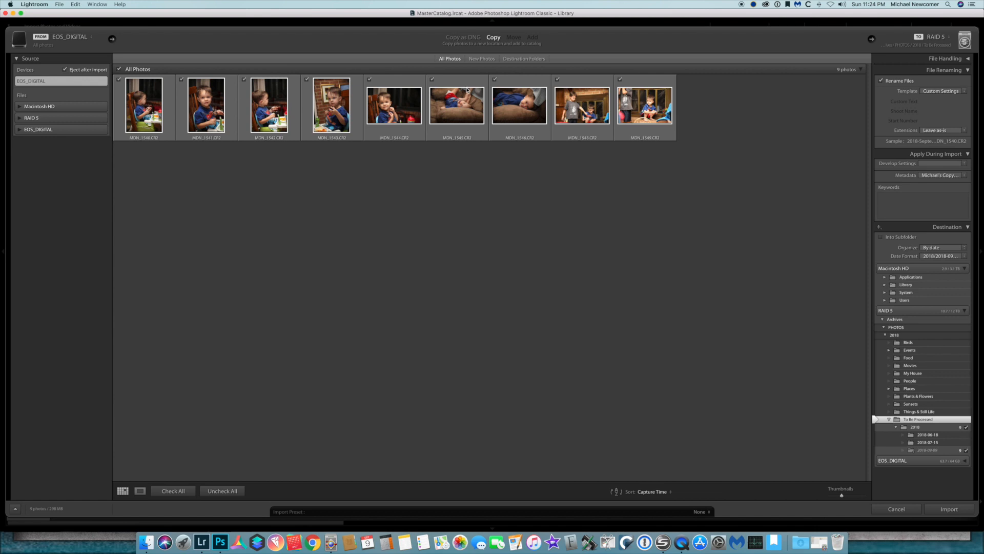
{"action": "left_click", "coordinate": [468, 38]}
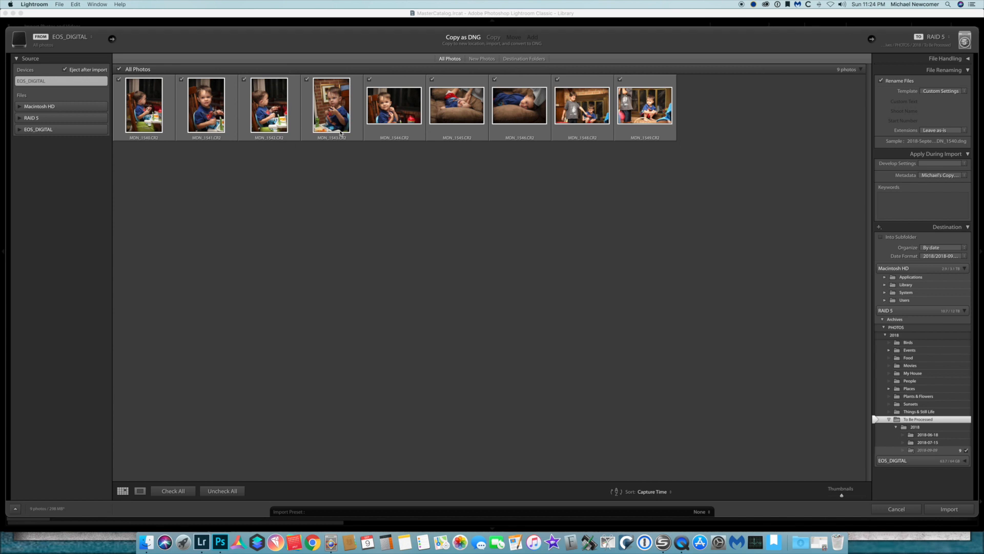
{"action": "left_click", "coordinate": [493, 38]}
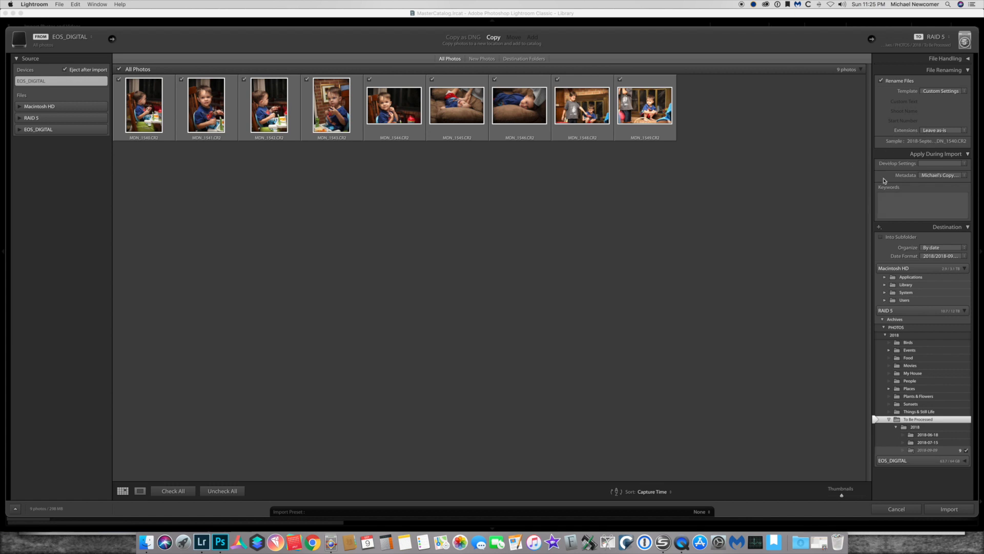
Choose the copyright metadata preset to apply during import and leave the import keywords blank
{"action": "left_click", "coordinate": [966, 177]}
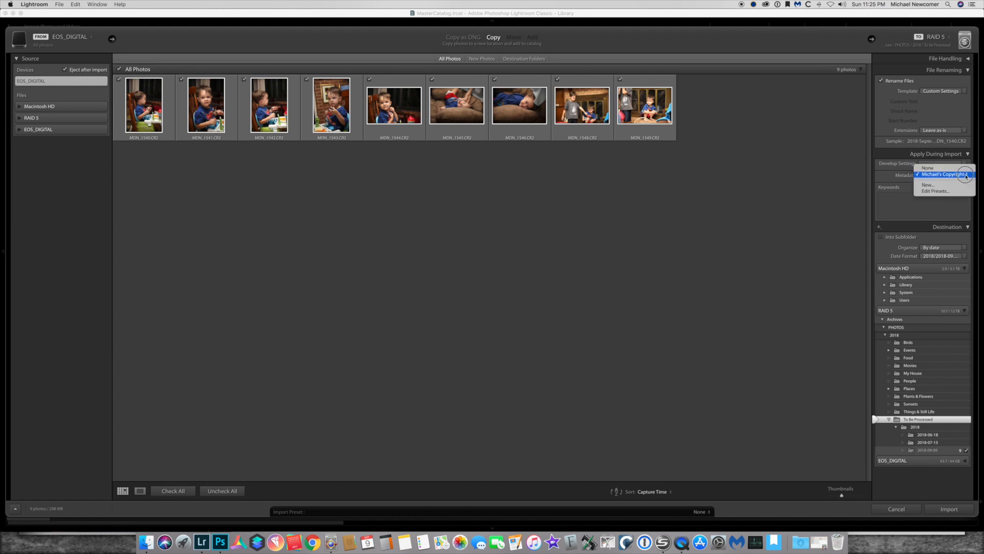
{"action": "left_click", "coordinate": [924, 176]}
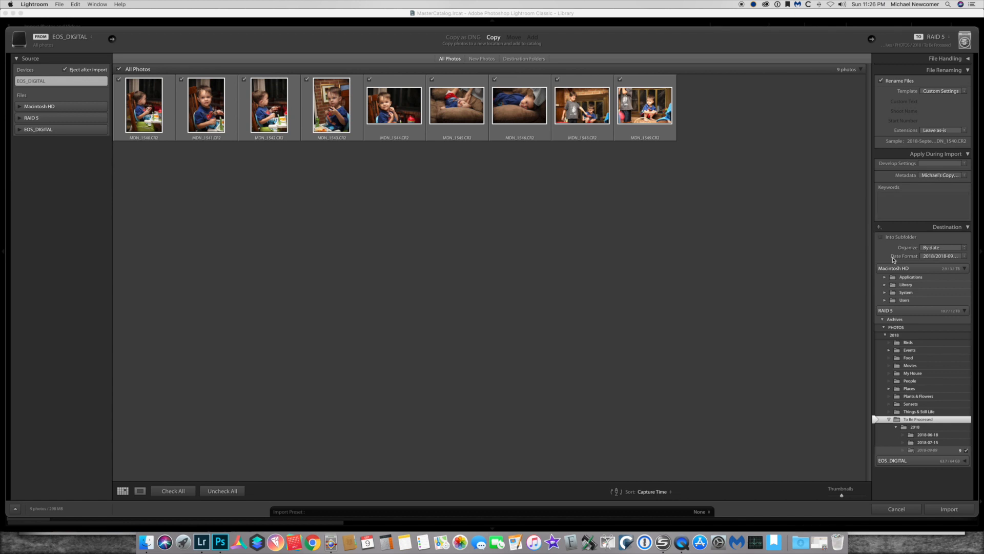
{"action": "left_click", "coordinate": [900, 199]}
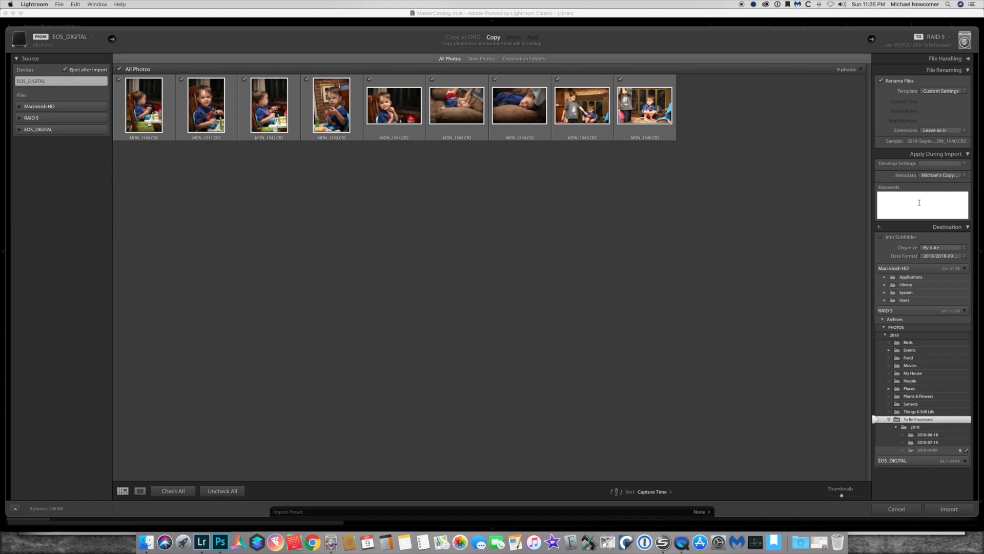
{"action": "left_click", "coordinate": [885, 256]}
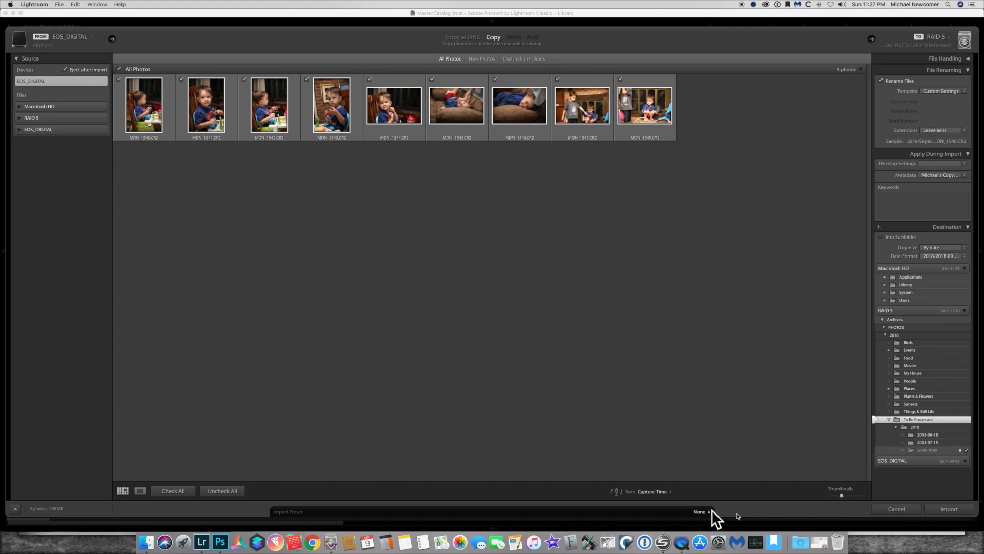
Import the checked photos from the card into the To Be Processed folder and select the last imported photo
{"action": "left_click", "coordinate": [949, 510]}
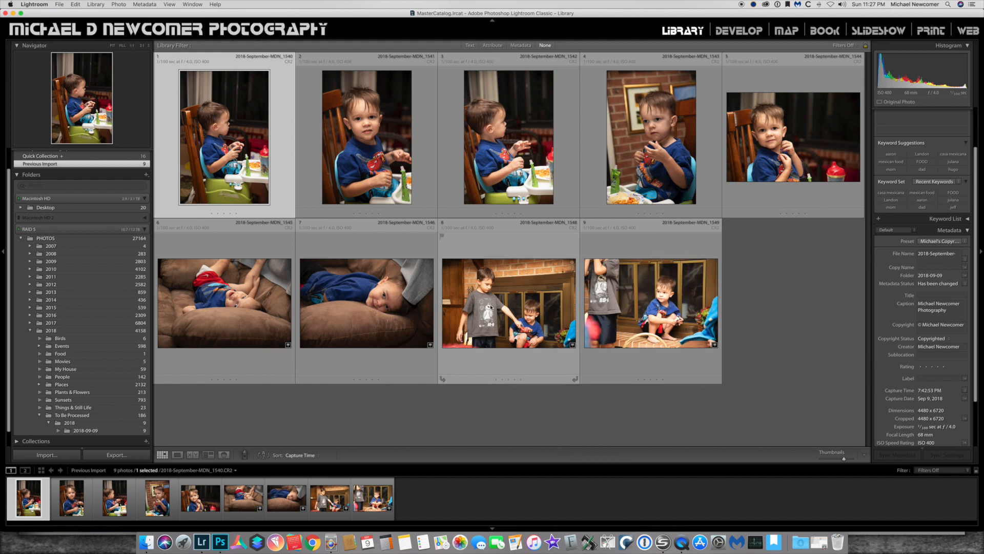
{"action": "left_click", "coordinate": [656, 300]}
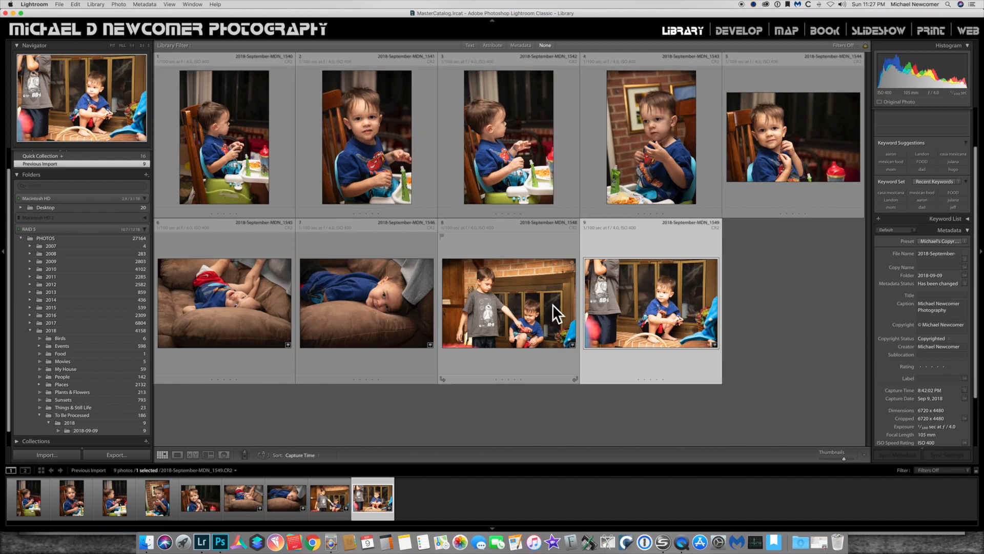
Select all nine imported photos and add the younger boy's first name as a keyword
{"action": "left_click", "coordinate": [783, 159]}
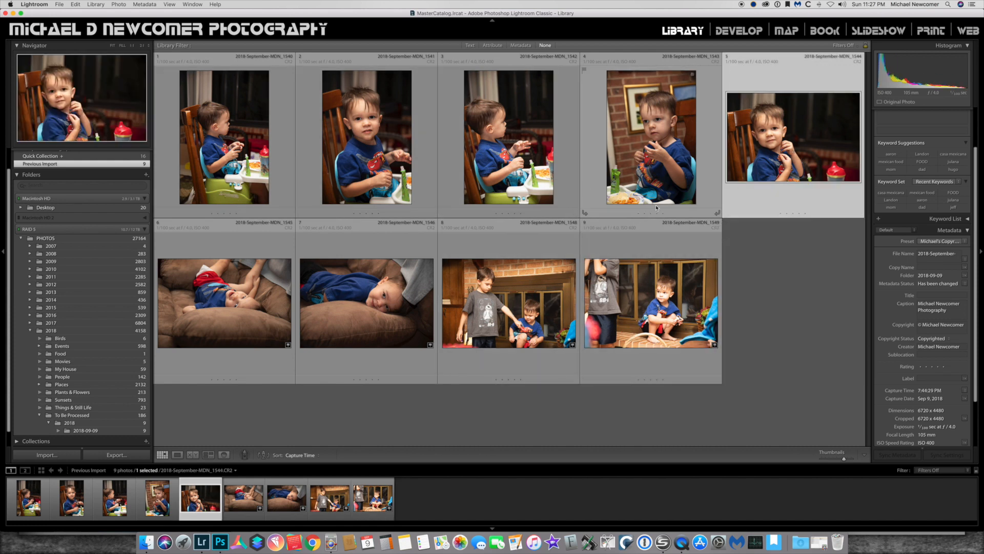
{"action": "left_click", "coordinate": [206, 181]}
{"action": "key", "text": "super+a"}
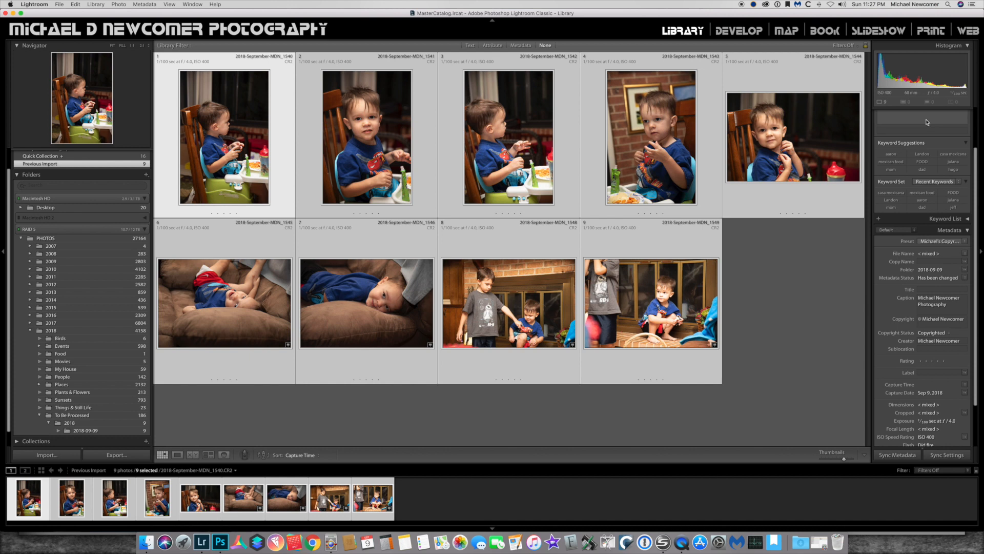
{"action": "scroll", "coordinate": [922, 153], "scroll_direction": "up", "scroll_amount": 3}
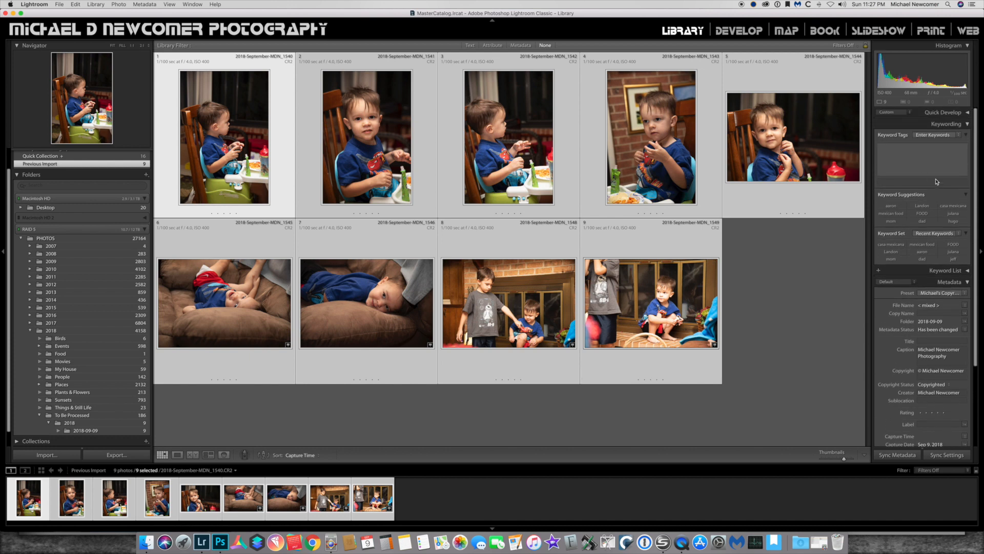
{"action": "left_click", "coordinate": [942, 180]}
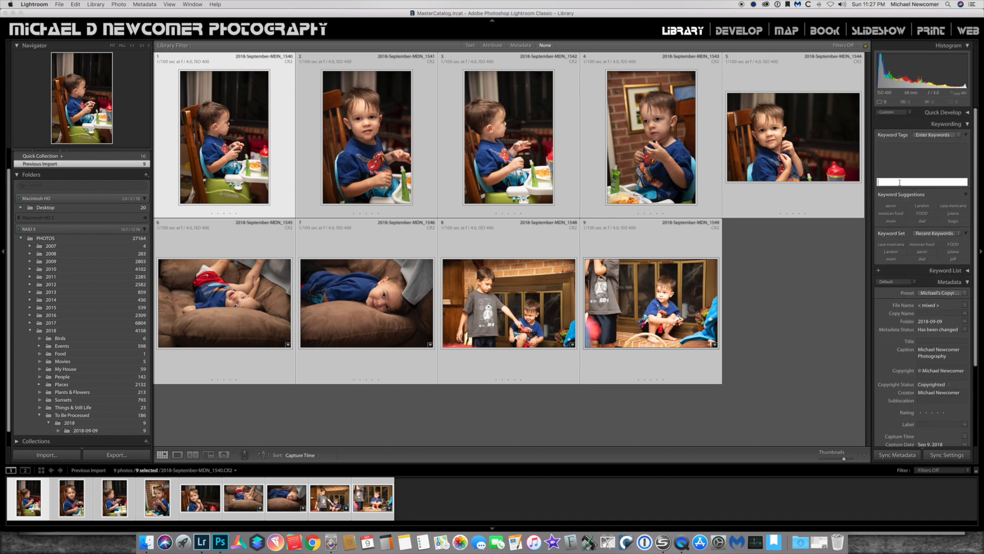
{"action": "type", "text": "aaron"}
{"action": "key", "text": "Return"}
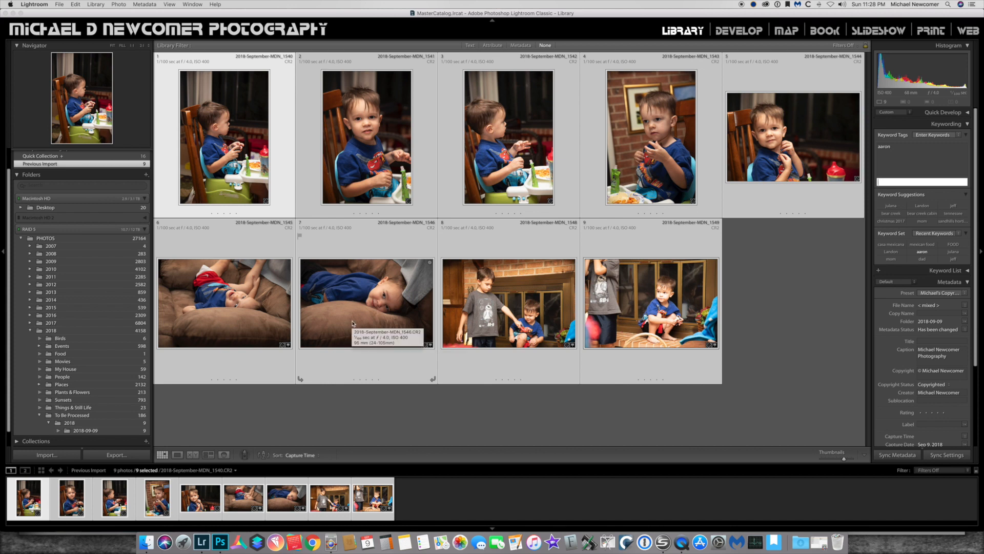
Add the older boy's first name as a keyword to only the photo of both boys with one pointing, 2018-September-MDN_1548.CR2
{"action": "left_click", "coordinate": [752, 305]}
{"action": "left_click", "coordinate": [536, 333]}
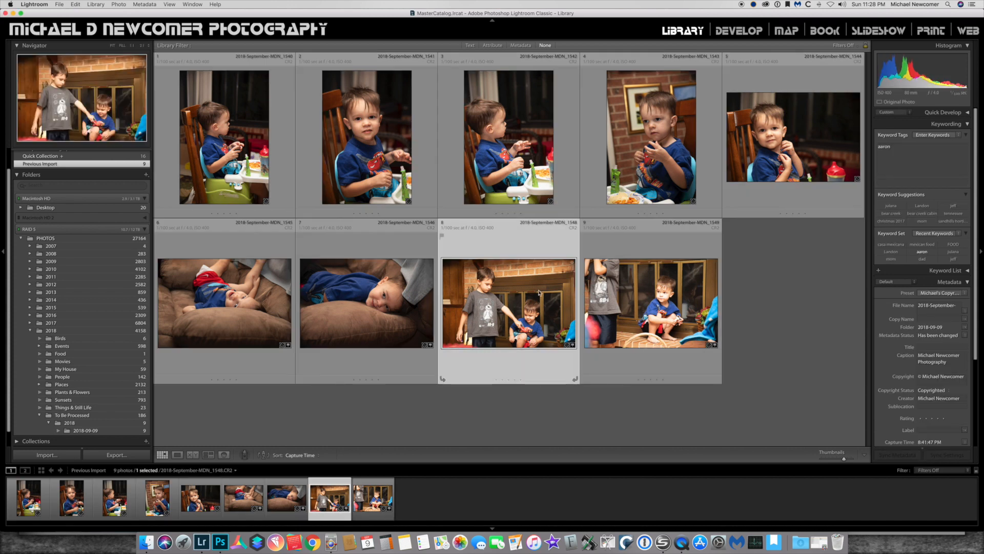
{"action": "left_click", "coordinate": [903, 183]}
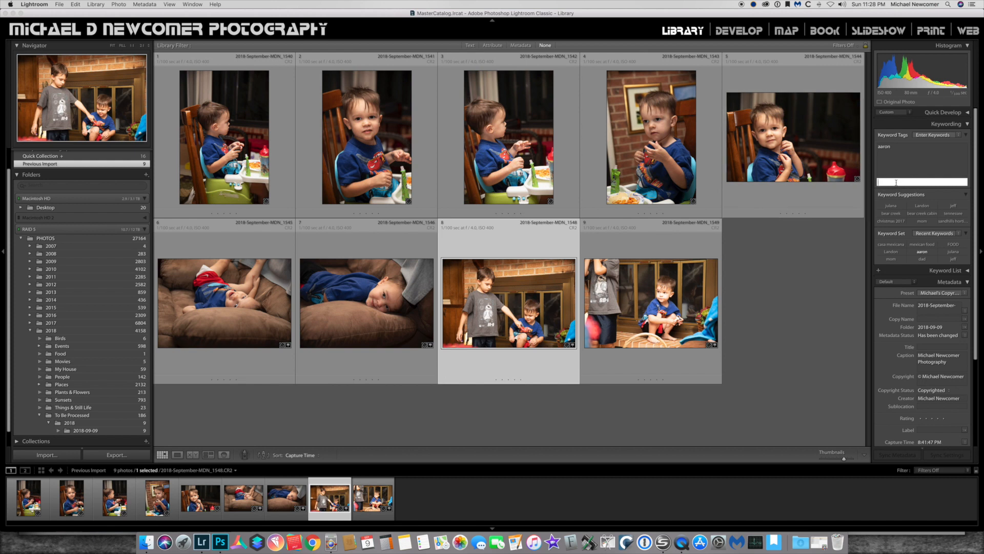
{"action": "type", "text": "Landon"}
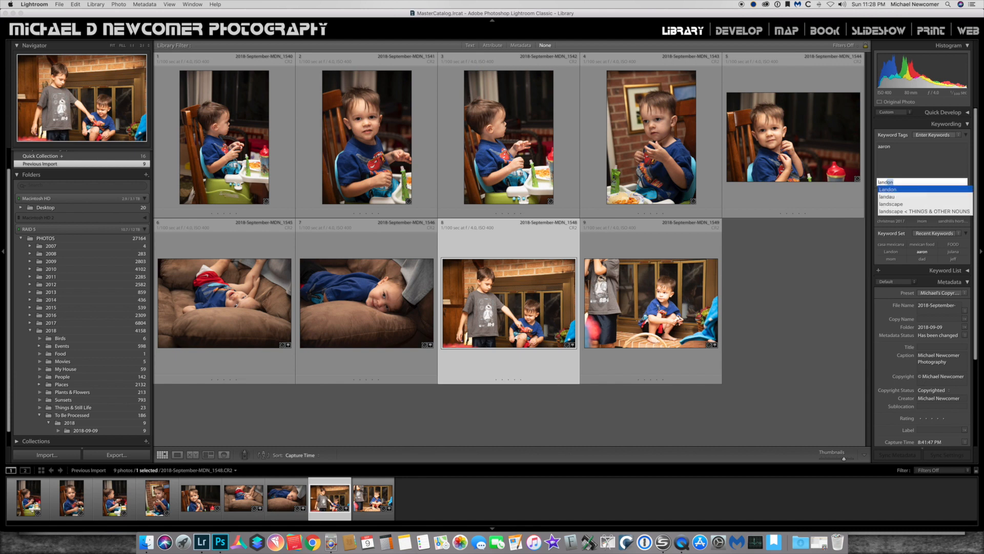
{"action": "key", "text": "Return"}
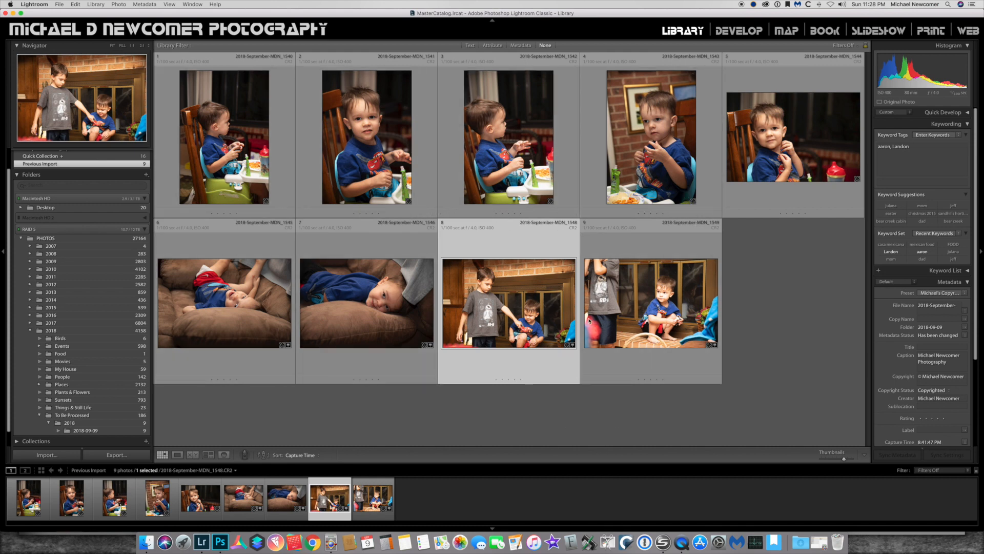
Select the first, third, fifth, sixth, seventh and eighth photos together, and clear the selection
{"action": "left_click", "coordinate": [218, 139]}
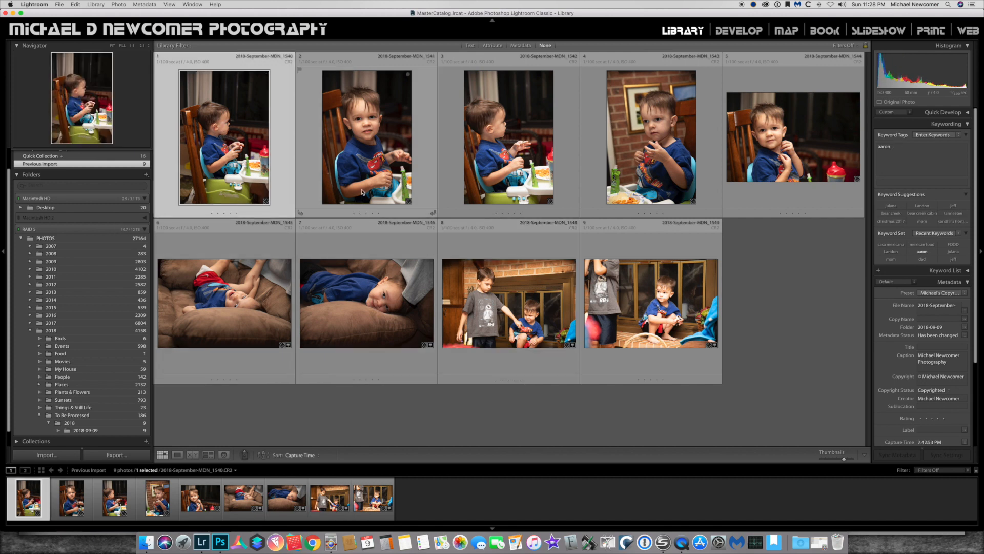
{"action": "left_click", "coordinate": [474, 170], "text": "super"}
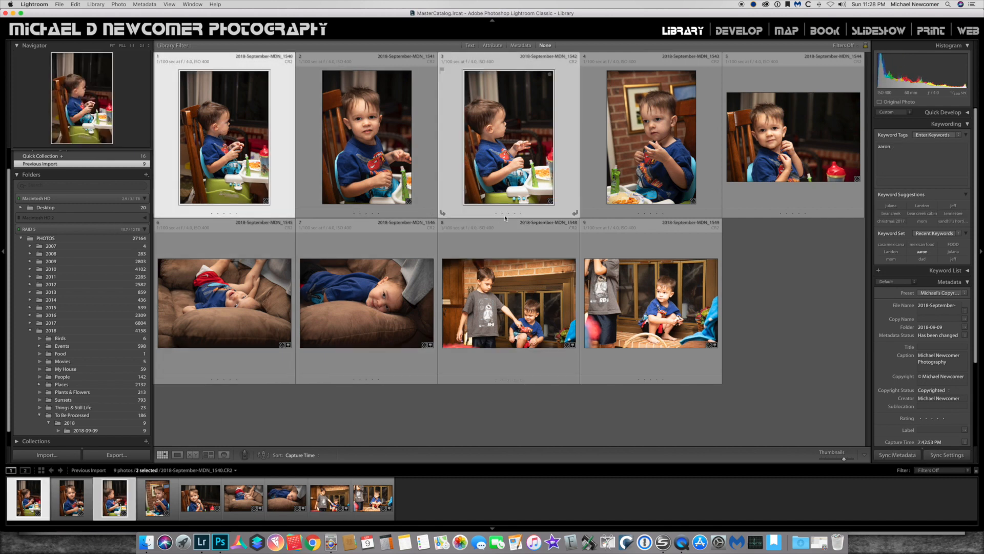
{"action": "left_click", "coordinate": [782, 156], "text": "super"}
{"action": "left_click", "coordinate": [238, 311], "text": "super"}
{"action": "left_click", "coordinate": [369, 313], "text": "super"}
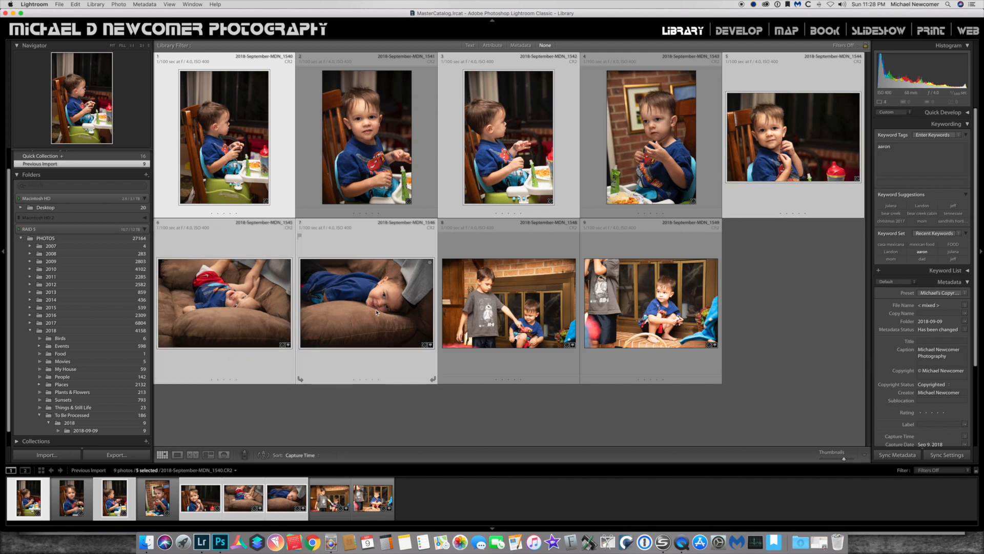
{"action": "left_click", "coordinate": [518, 319], "text": "super"}
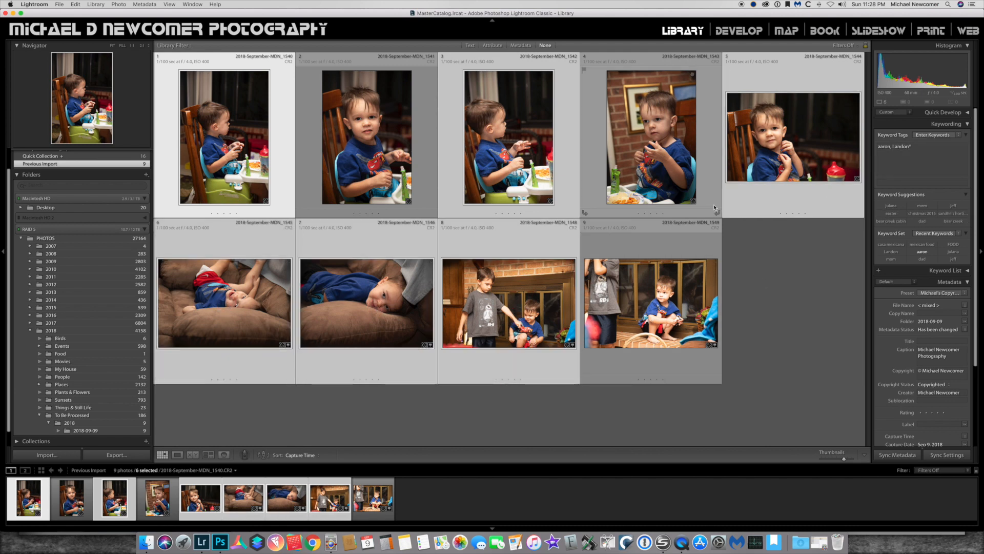
{"action": "key", "text": "super+d"}
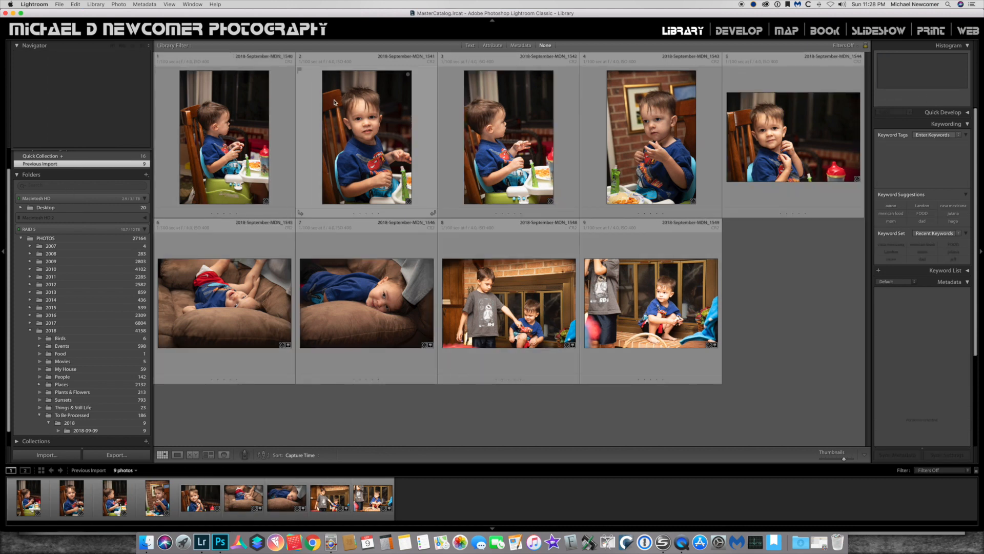
Select the second, third, fifth and sixth photos together, and deselect them all
{"action": "left_click", "coordinate": [345, 118]}
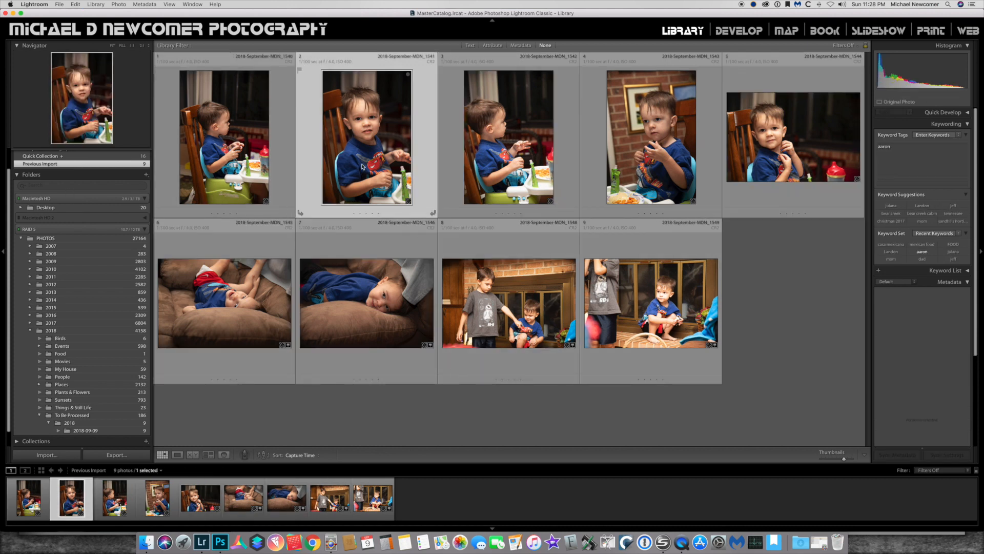
{"action": "left_click", "coordinate": [511, 112], "text": "super"}
{"action": "left_click", "coordinate": [774, 150], "text": "super"}
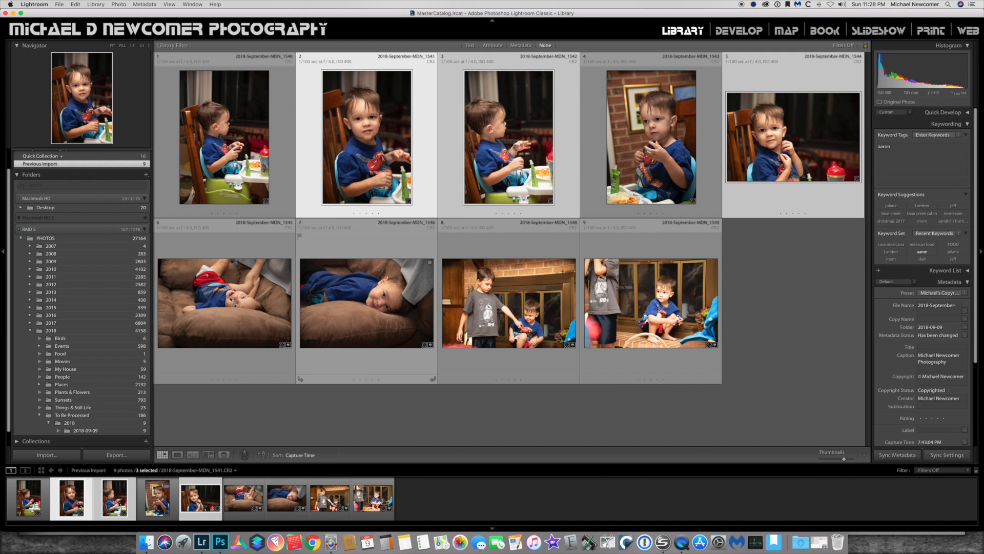
{"action": "left_click", "coordinate": [230, 300], "text": "super"}
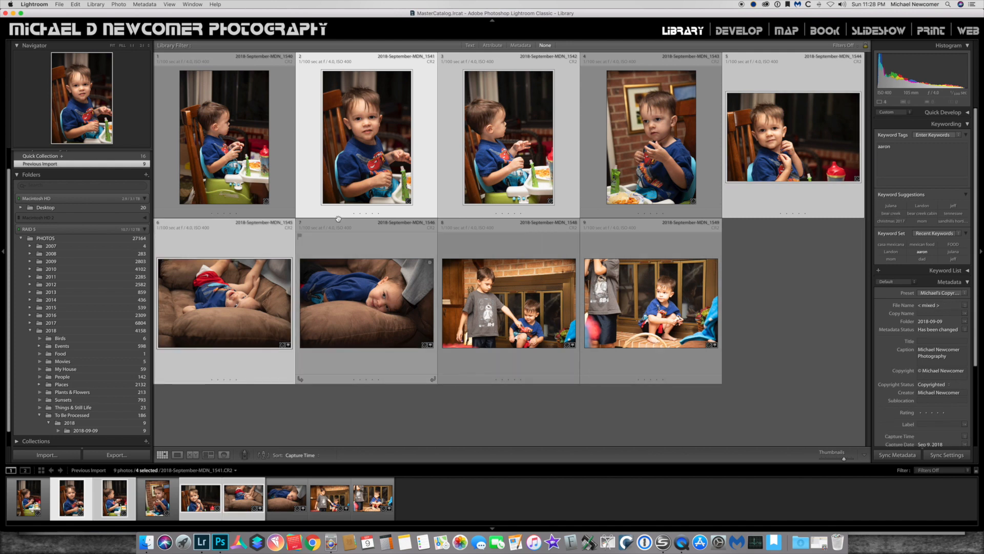
{"action": "key", "text": "super+d"}
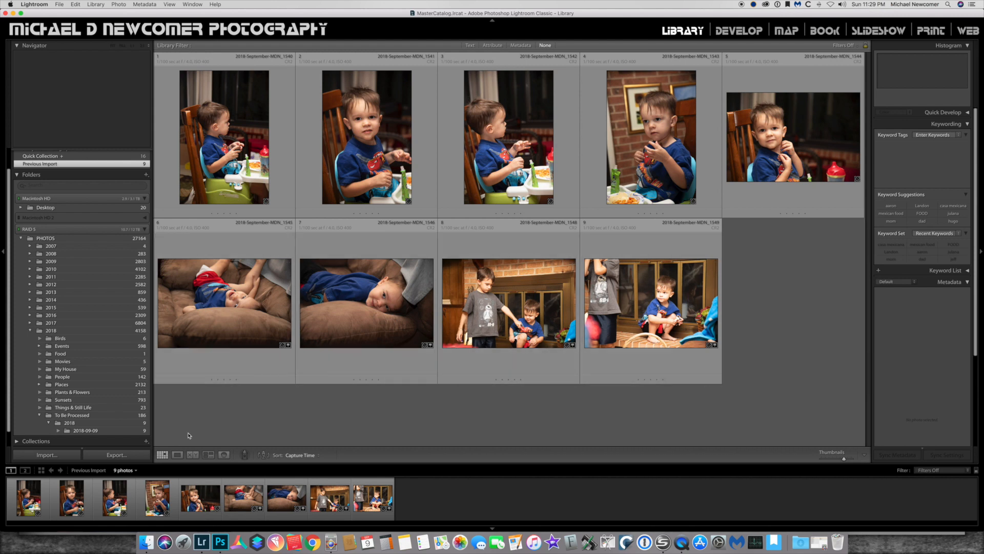
Delete the last imported photo, with the older boy's head cut off, from disk
{"action": "left_click", "coordinate": [662, 330]}
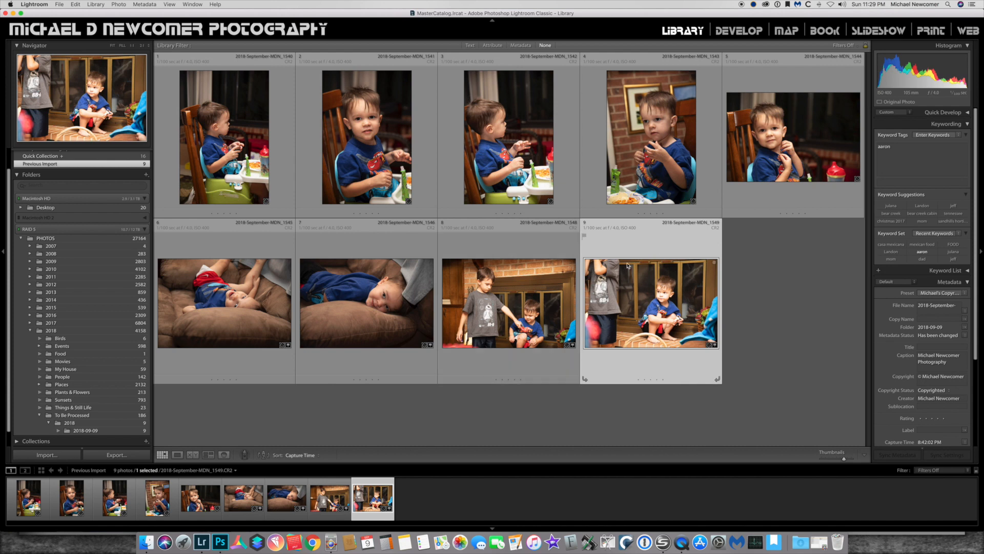
{"action": "key", "text": "Delete"}
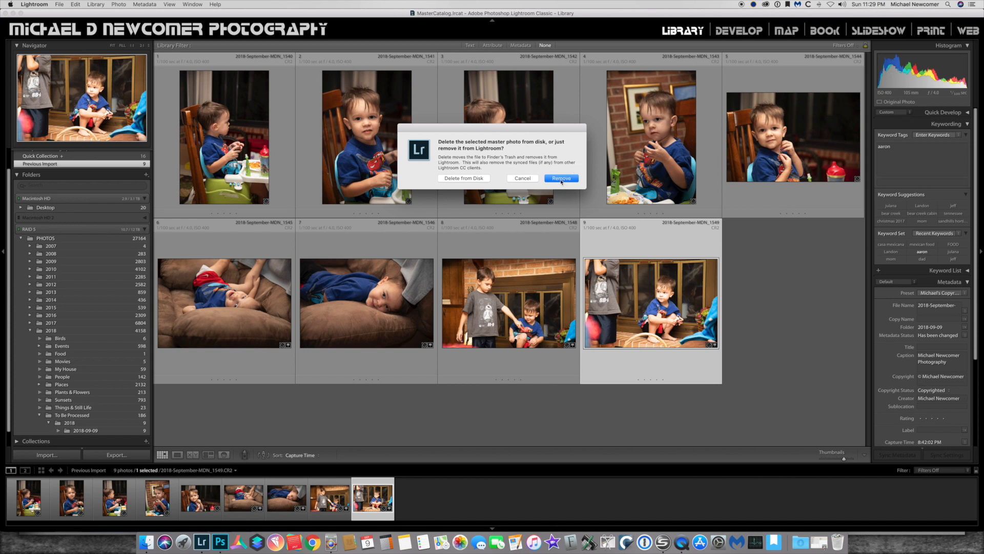
{"action": "left_click", "coordinate": [464, 179]}
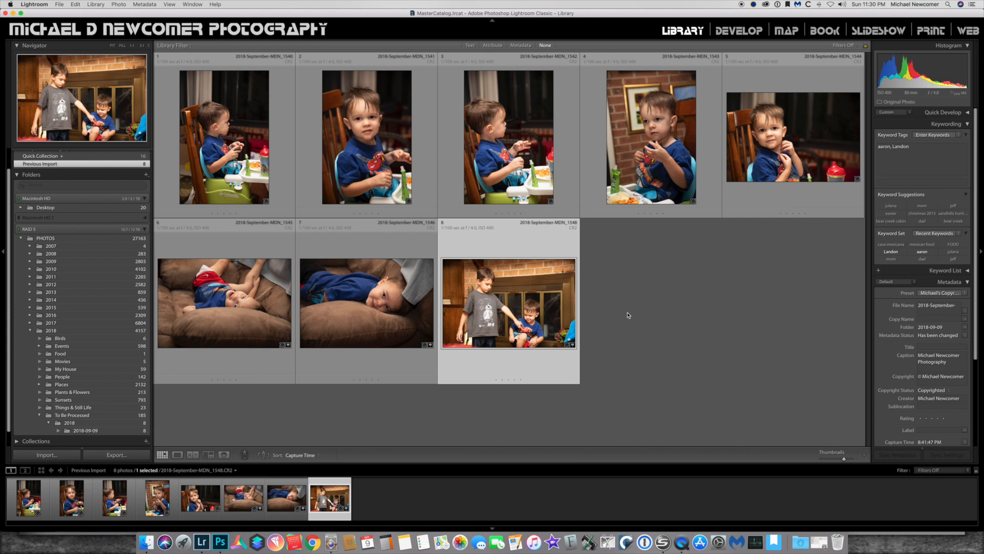
In the Develop module, select all eight photos and enable lens profile corrections on them with Auto Sync
{"action": "left_click", "coordinate": [740, 32]}
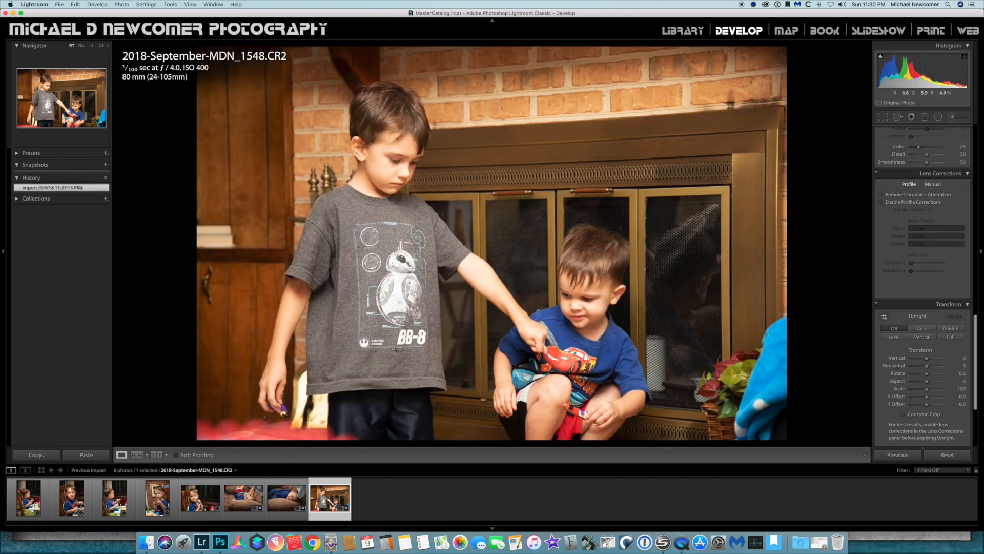
{"action": "left_click", "coordinate": [28, 497]}
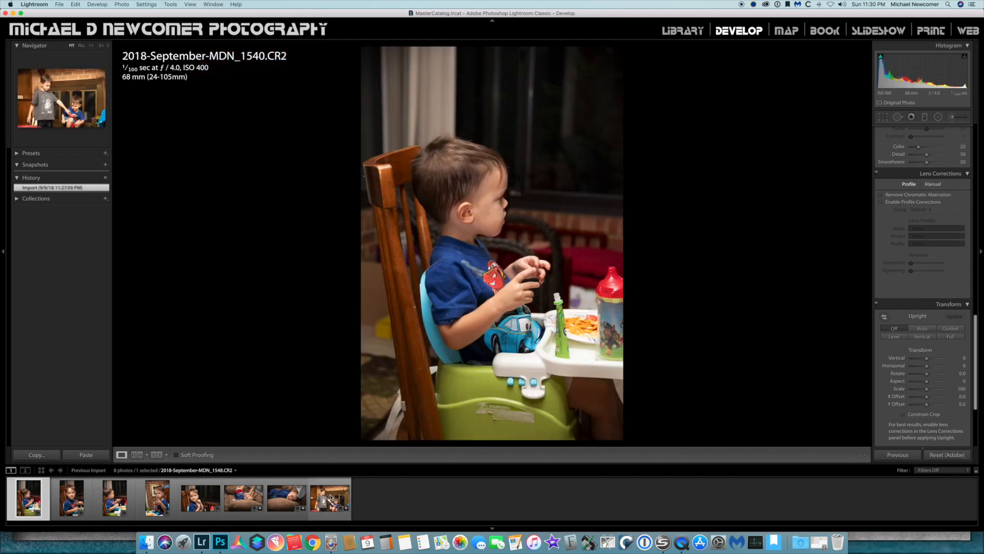
{"action": "left_click", "coordinate": [330, 497], "text": "shift"}
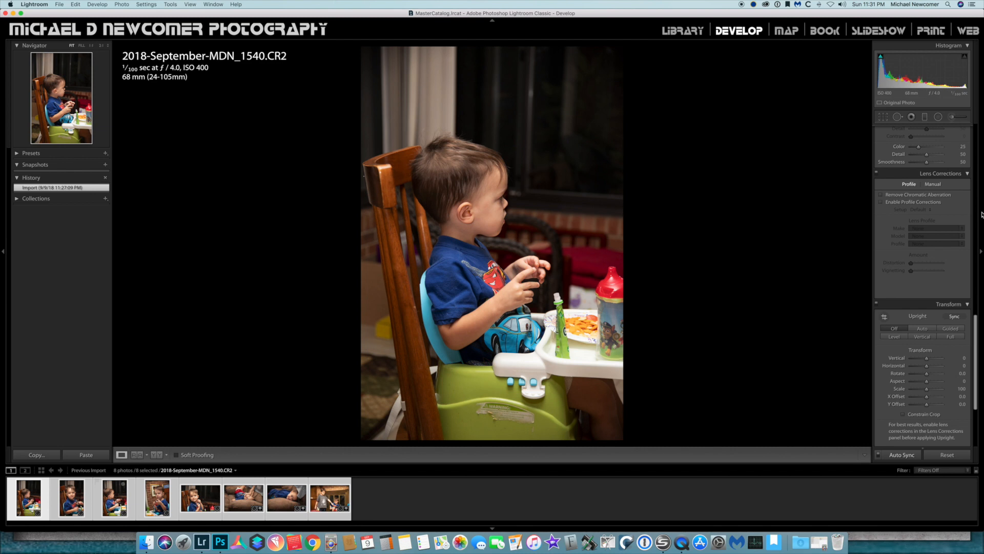
{"action": "left_click", "coordinate": [881, 203]}
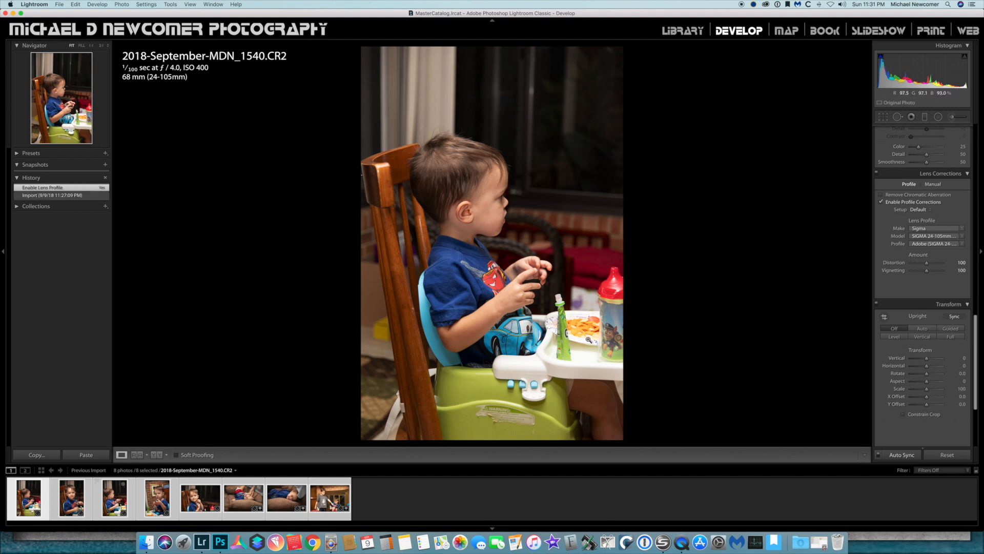
Select only the first photo and switch its lens profile corrections off and back on to compare the effect
{"action": "key", "text": "super+d"}
{"action": "left_click", "coordinate": [29, 502]}
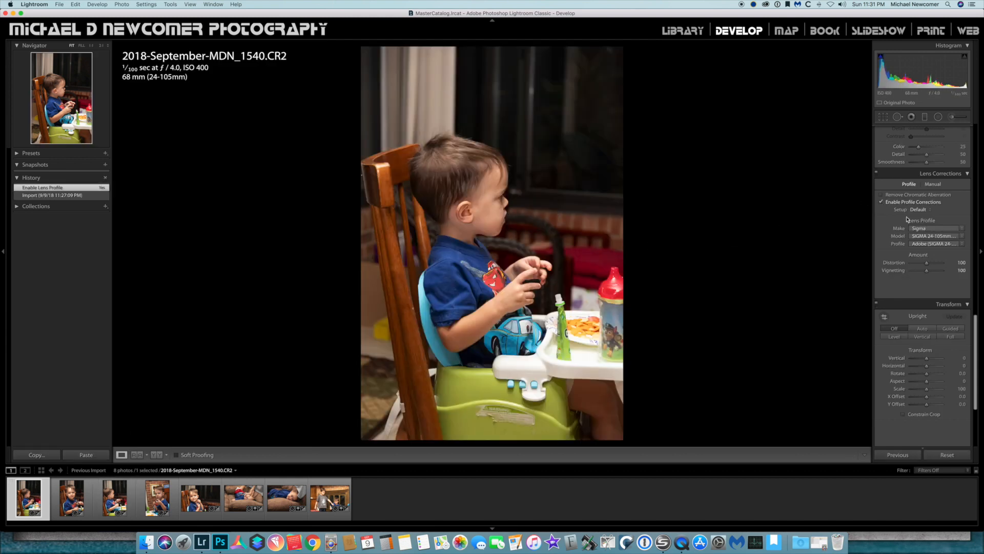
{"action": "left_click", "coordinate": [881, 202]}
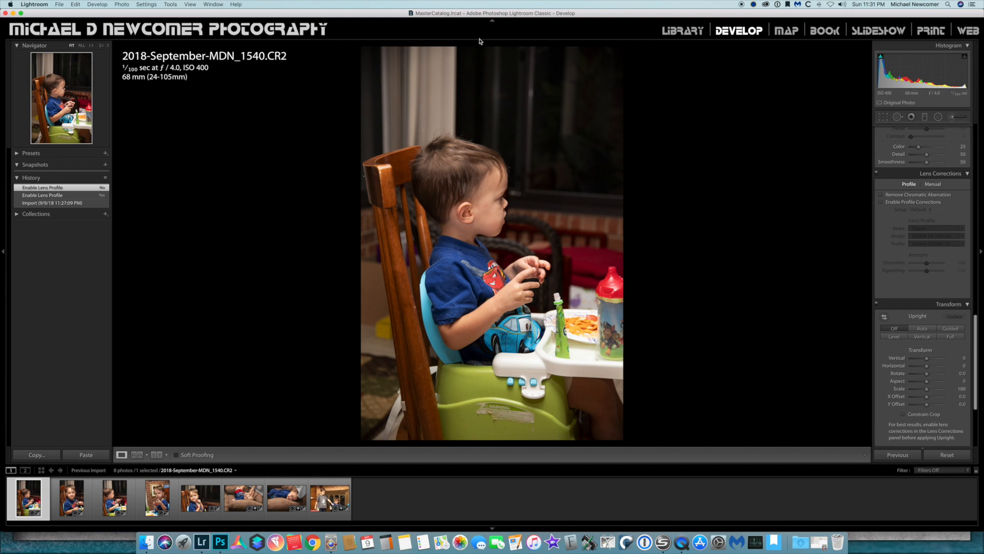
{"action": "left_click", "coordinate": [881, 202]}
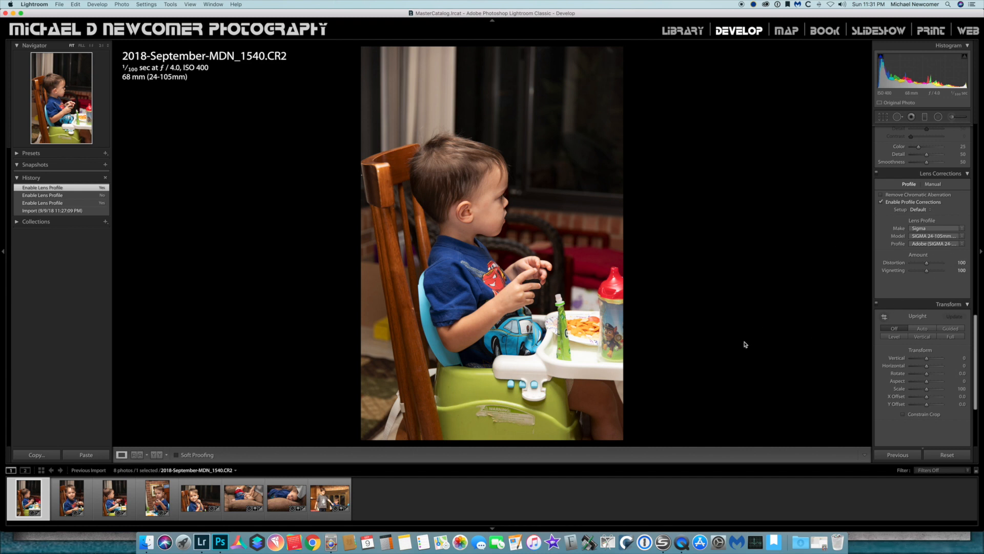
Clear the photo selection in the Library module and reopen the first photo in Develop at the Basic adjustments
{"action": "left_click", "coordinate": [684, 32]}
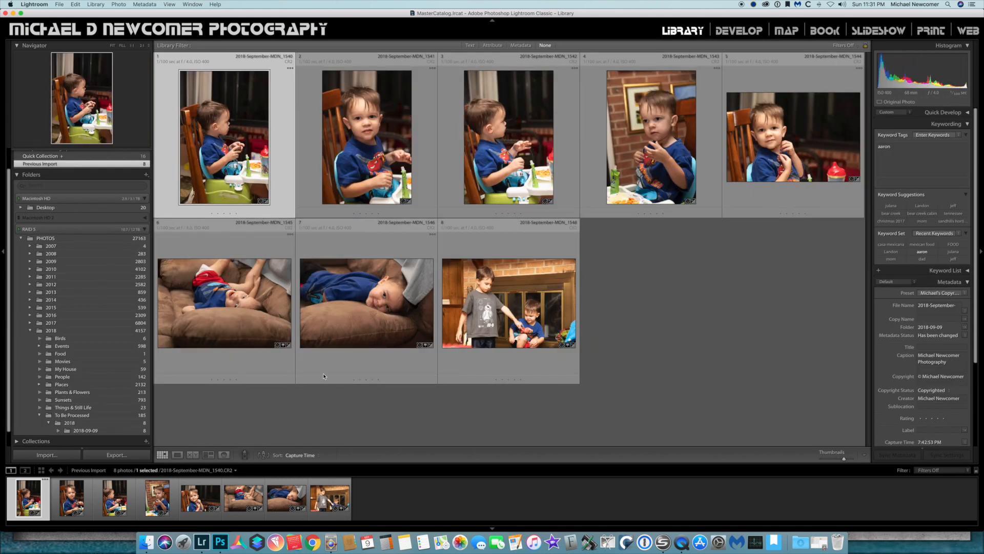
{"action": "key", "text": "super+d"}
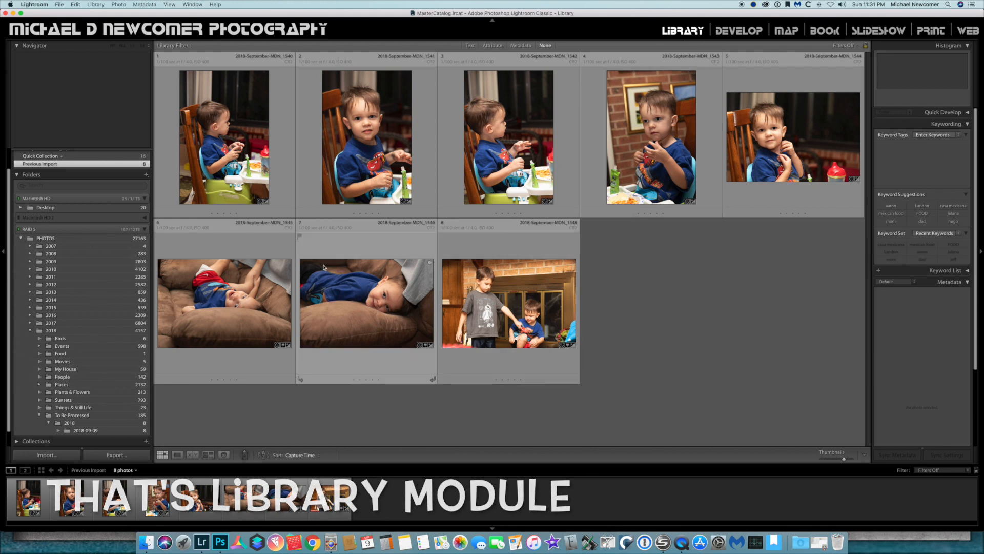
{"action": "left_click", "coordinate": [749, 32]}
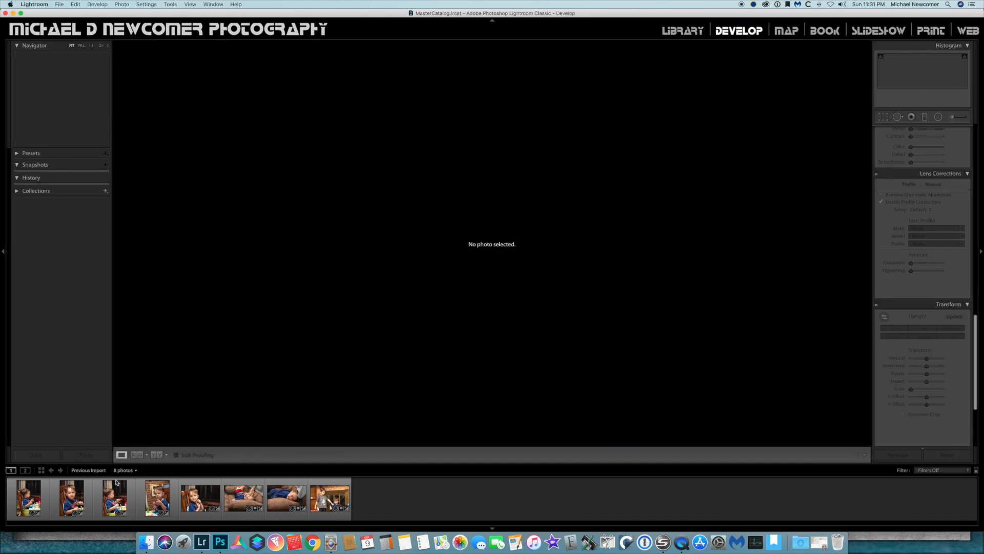
{"action": "left_click", "coordinate": [31, 493]}
{"action": "scroll", "coordinate": [941, 164], "scroll_direction": "up", "scroll_amount": 10}
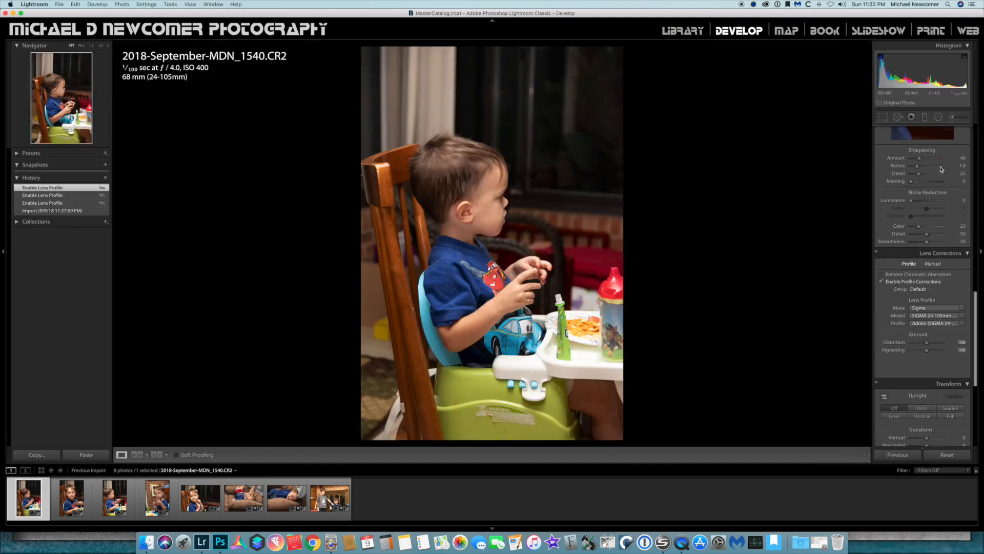
{"action": "scroll", "coordinate": [941, 165], "scroll_direction": "up", "scroll_amount": 5}
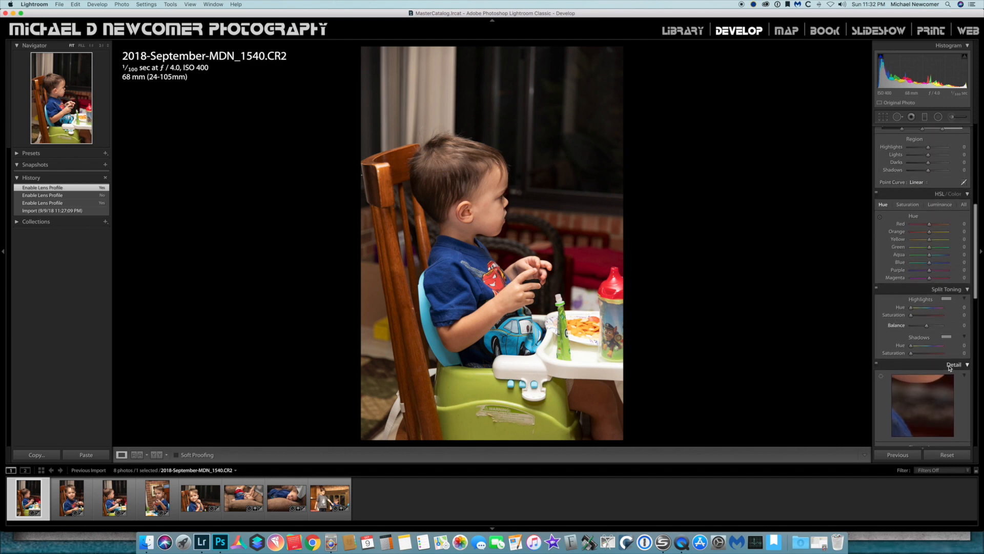
{"action": "scroll", "coordinate": [923, 230], "scroll_direction": "up", "scroll_amount": 6}
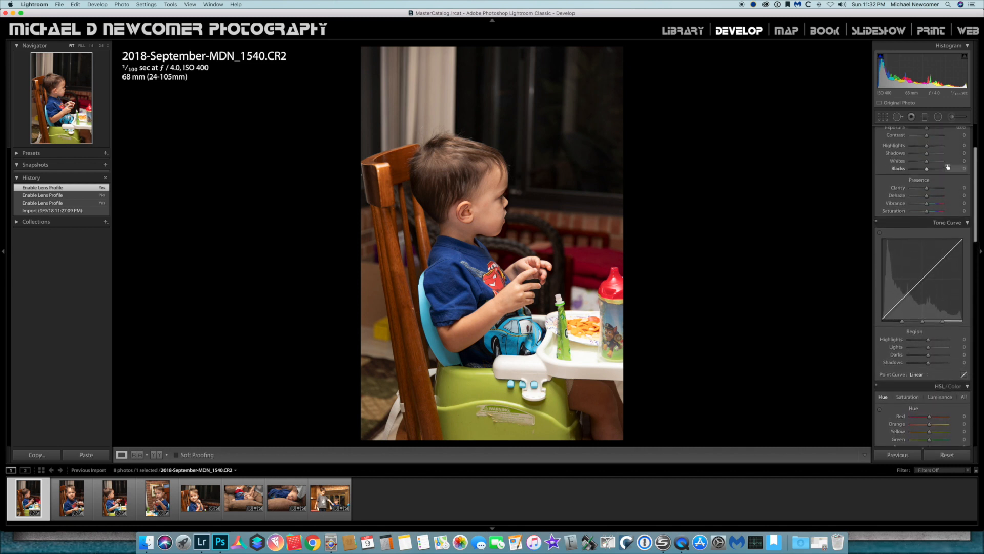
{"action": "scroll", "coordinate": [908, 204], "scroll_direction": "up", "scroll_amount": 3}
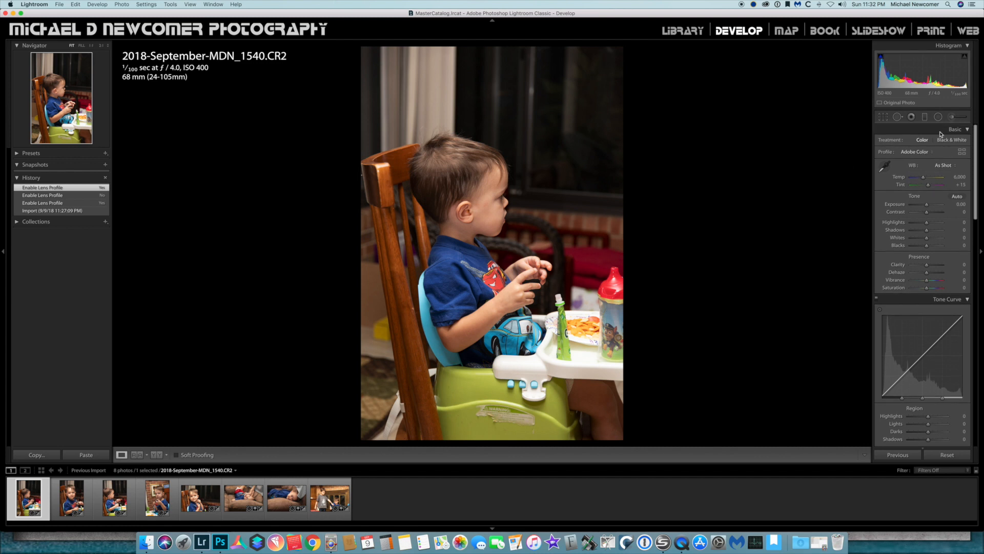
Move all eight photos from the imported 2018 folder into its parent To Be Processed folder and remove the emptied 2018 folder
{"action": "left_click", "coordinate": [678, 32]}
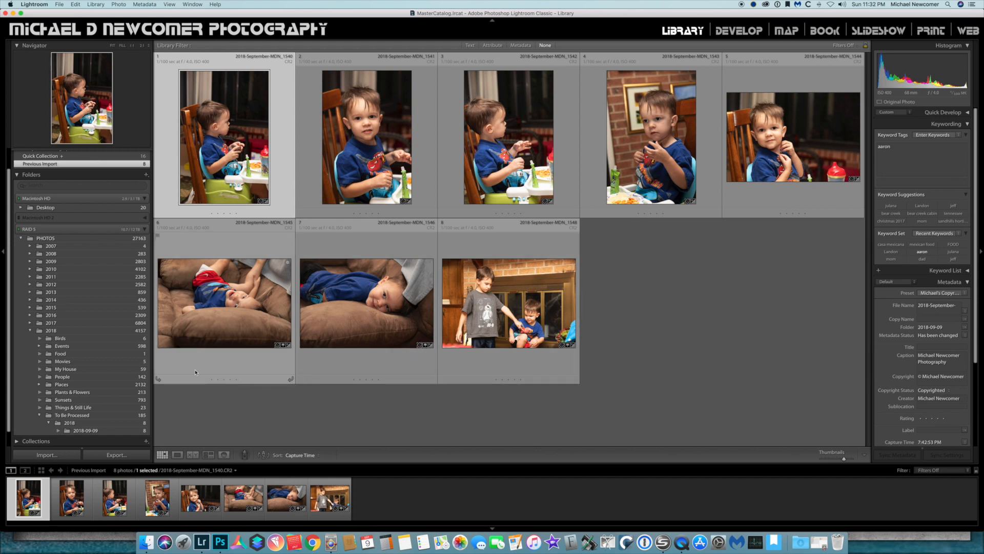
{"action": "left_click", "coordinate": [72, 422]}
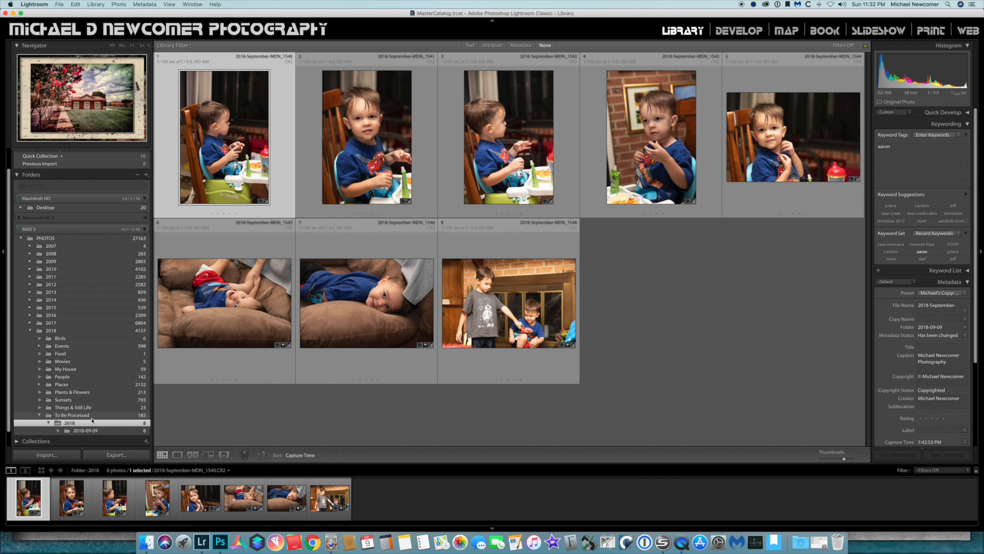
{"action": "left_click", "coordinate": [504, 335]}
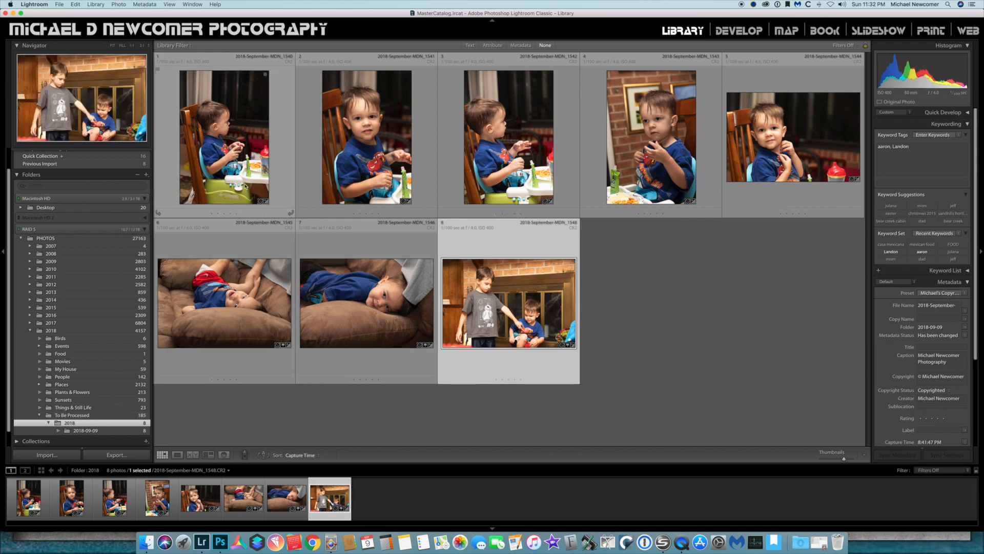
{"action": "left_click", "coordinate": [238, 179], "text": "shift"}
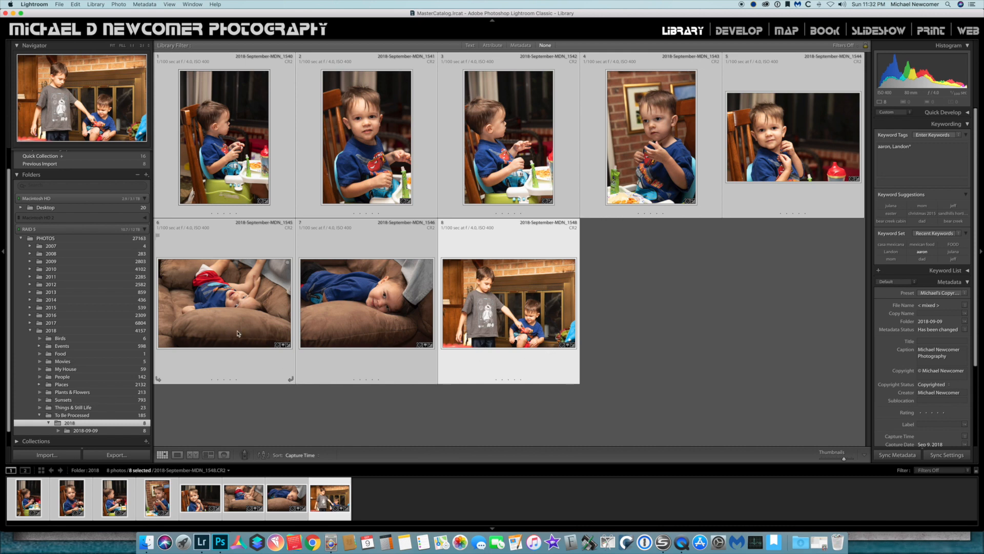
{"action": "left_click_drag", "start_coordinate": [227, 323], "coordinate": [90, 415]}
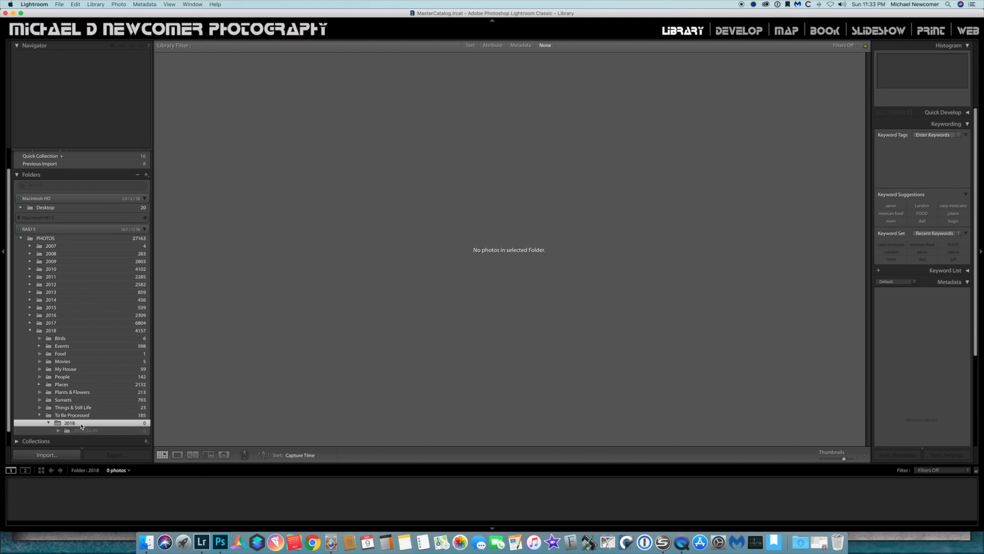
{"action": "right_click", "coordinate": [83, 424]}
{"action": "left_click", "coordinate": [98, 467]}
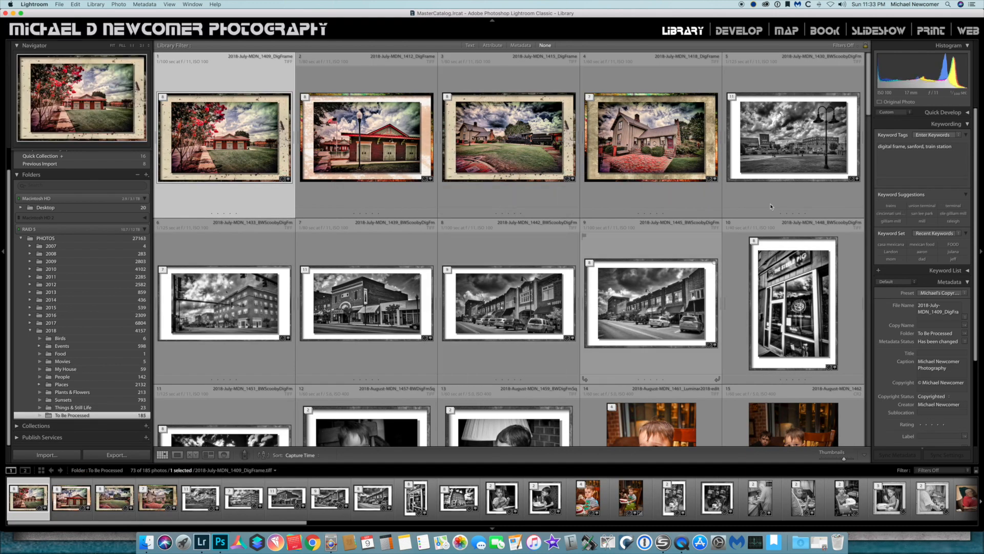
Browse the To Be Processed folder to check the moved September photos among the older ones
{"action": "left_click_drag", "start_coordinate": [869, 109], "coordinate": [858, 431]}
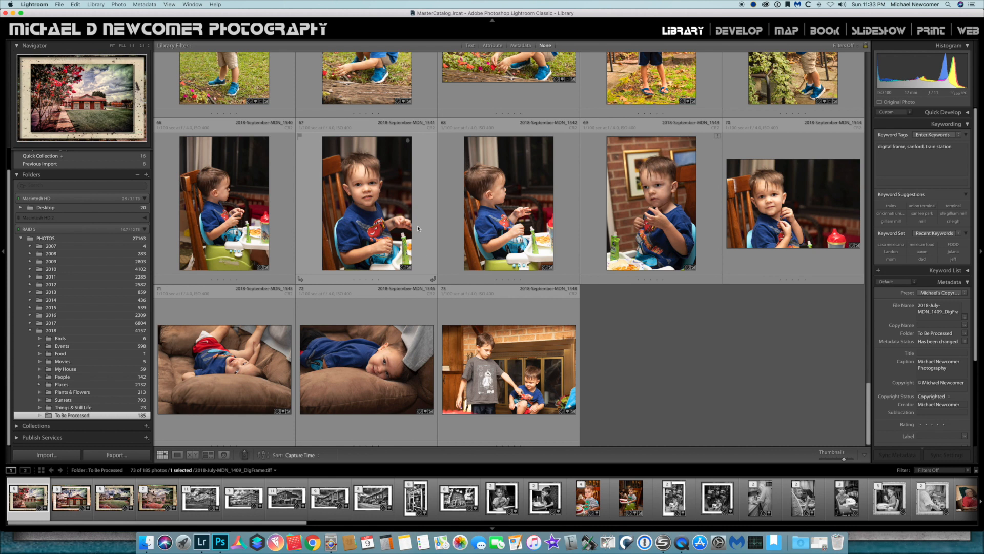
{"action": "scroll", "coordinate": [621, 359], "scroll_direction": "down", "scroll_amount": 1}
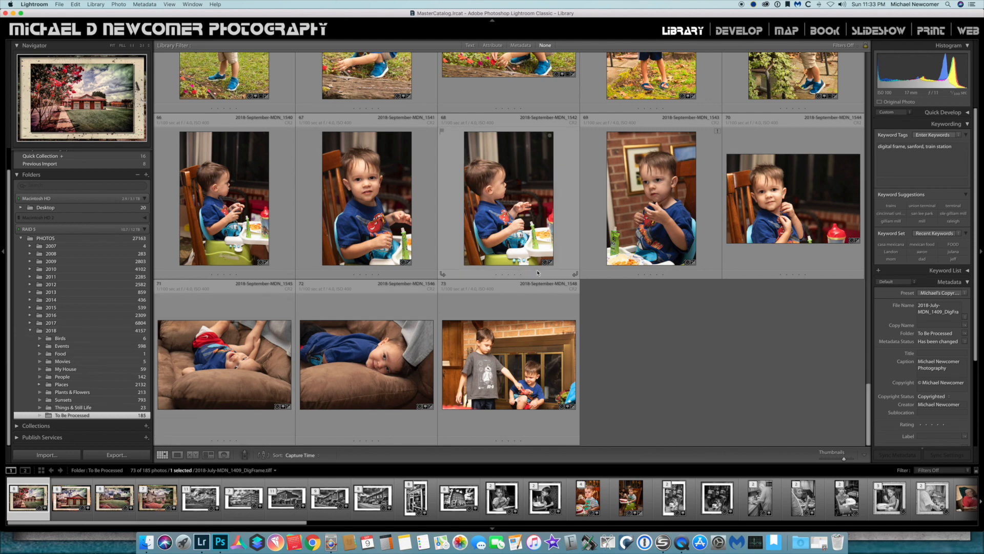
{"action": "scroll", "coordinate": [539, 282], "scroll_direction": "up", "scroll_amount": 3}
{"action": "scroll", "coordinate": [539, 285], "scroll_direction": "up", "scroll_amount": 10}
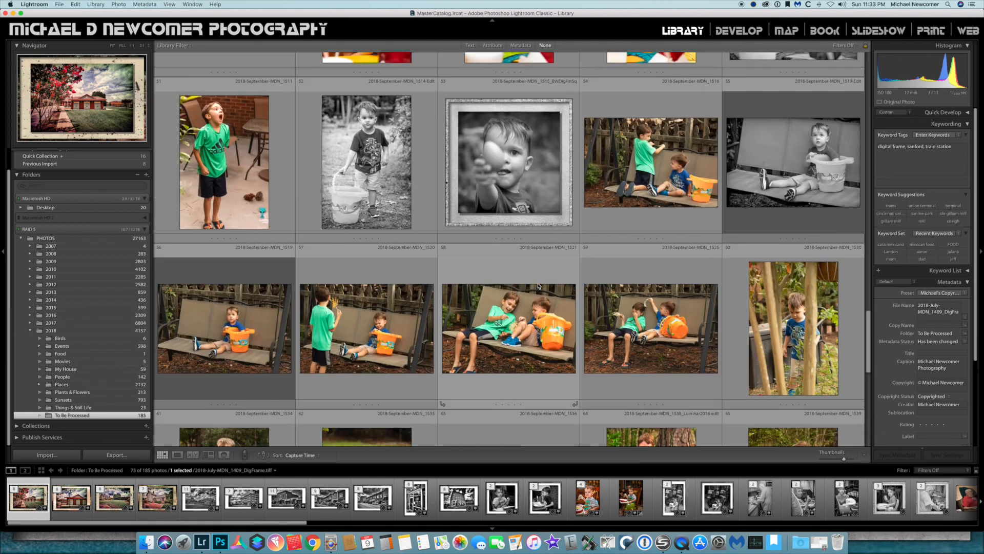
{"action": "scroll", "coordinate": [539, 284], "scroll_direction": "up", "scroll_amount": 6}
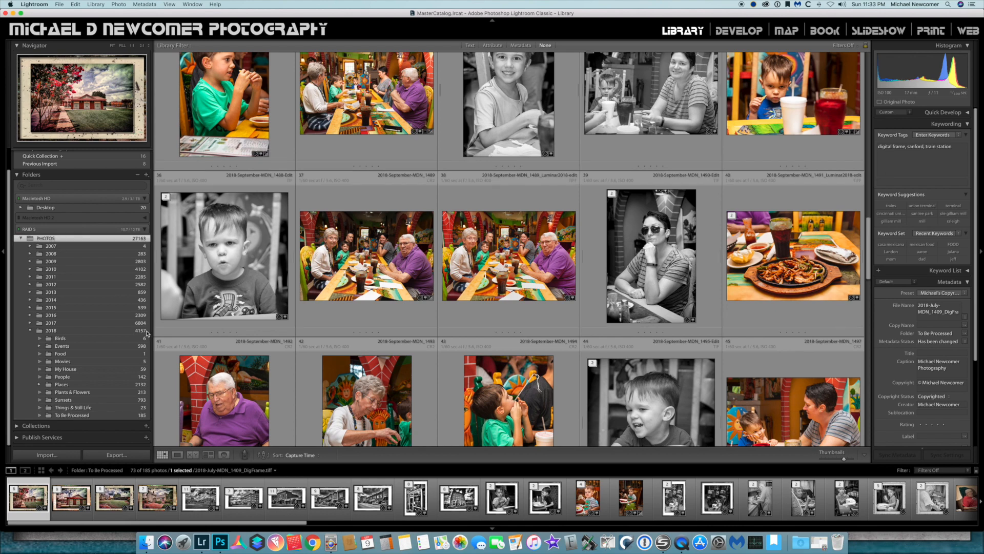
Show the text filter for the PHOTOS folder and examine the category subfolders inside the 2012 folder
{"action": "left_click", "coordinate": [46, 238]}
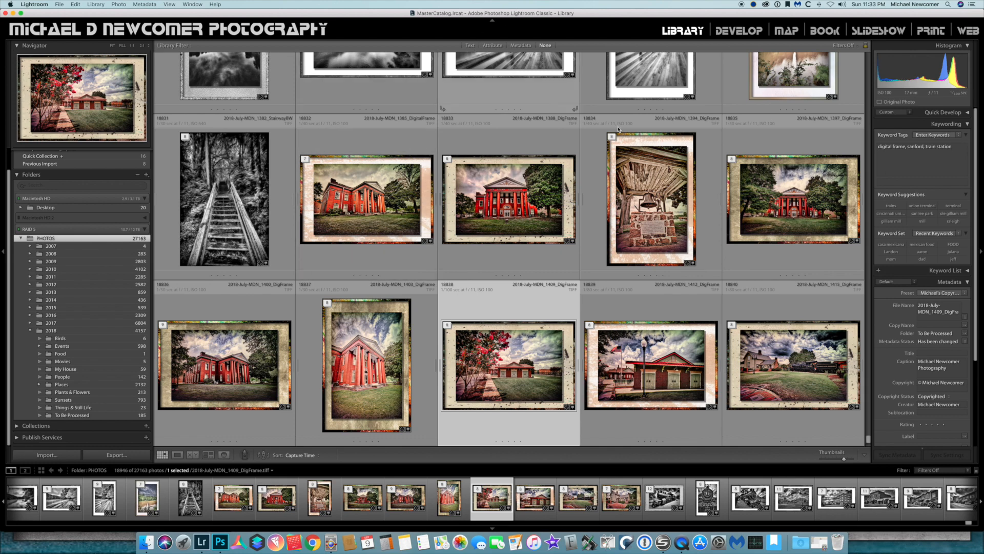
{"action": "left_click", "coordinate": [470, 46]}
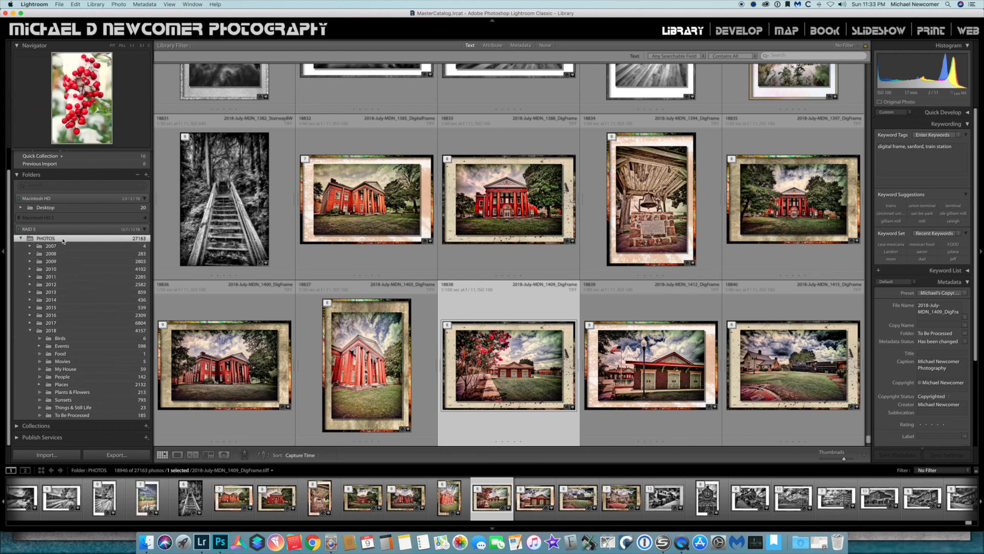
{"action": "left_click", "coordinate": [52, 284]}
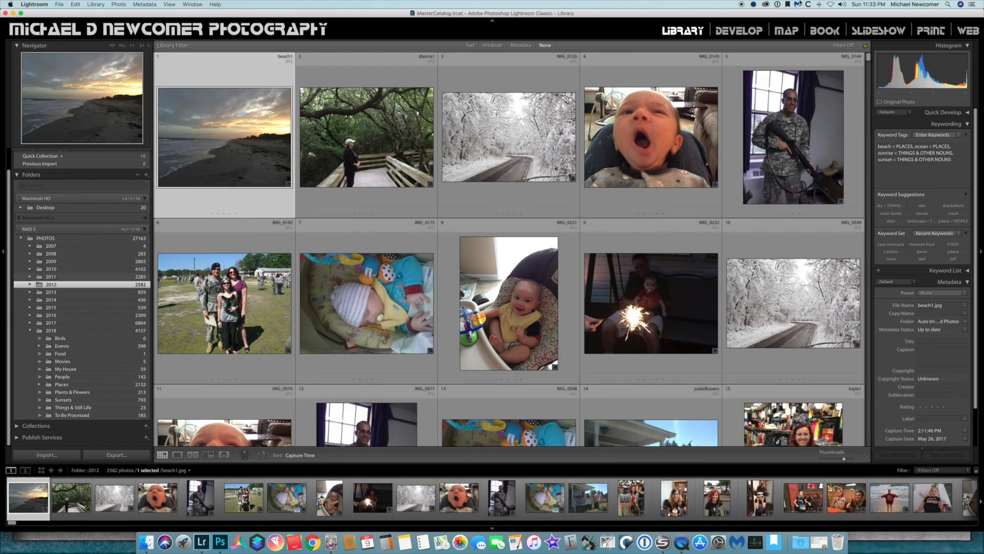
{"action": "left_click", "coordinate": [30, 285]}
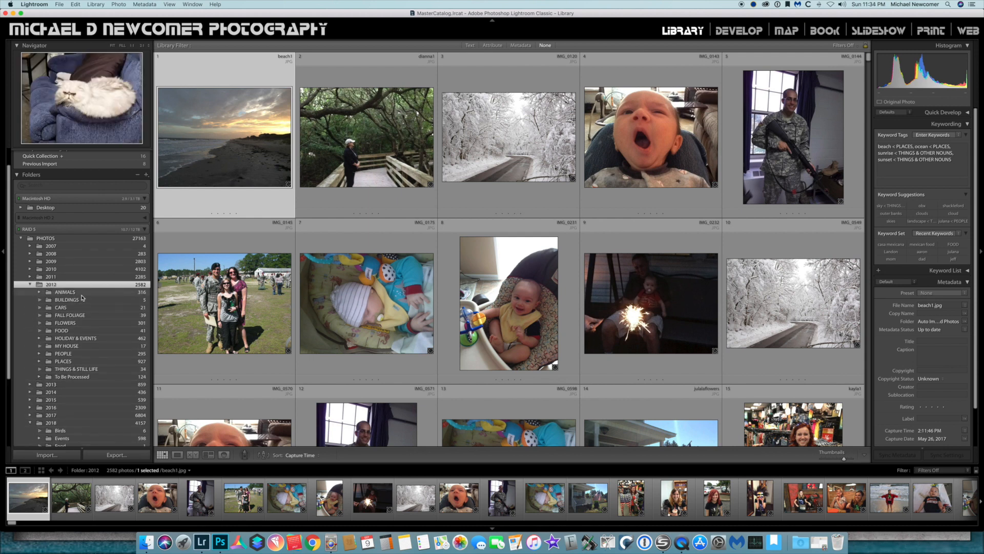
{"action": "left_click", "coordinate": [30, 285]}
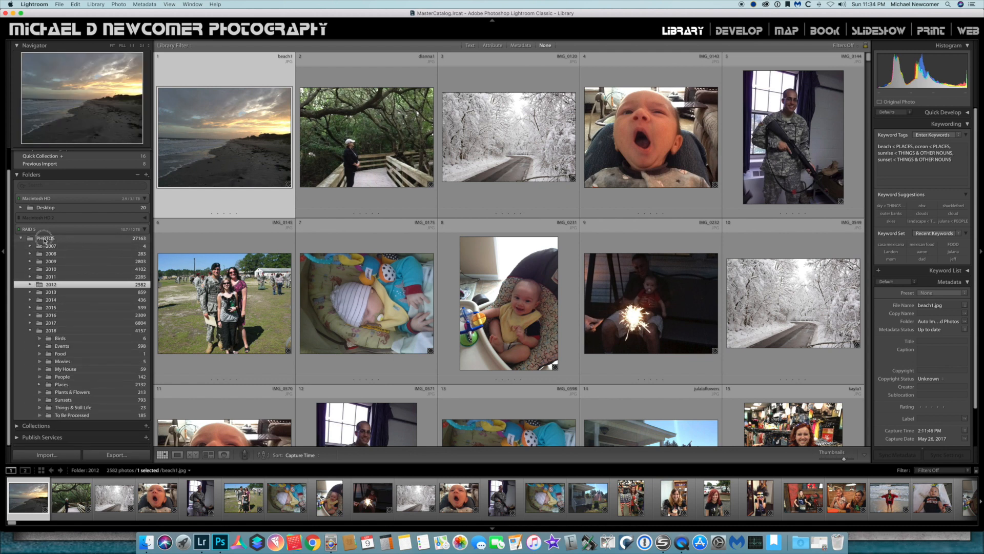
Search the whole PHOTOS folder for "purple flower" in any searchable field
{"action": "left_click", "coordinate": [46, 238]}
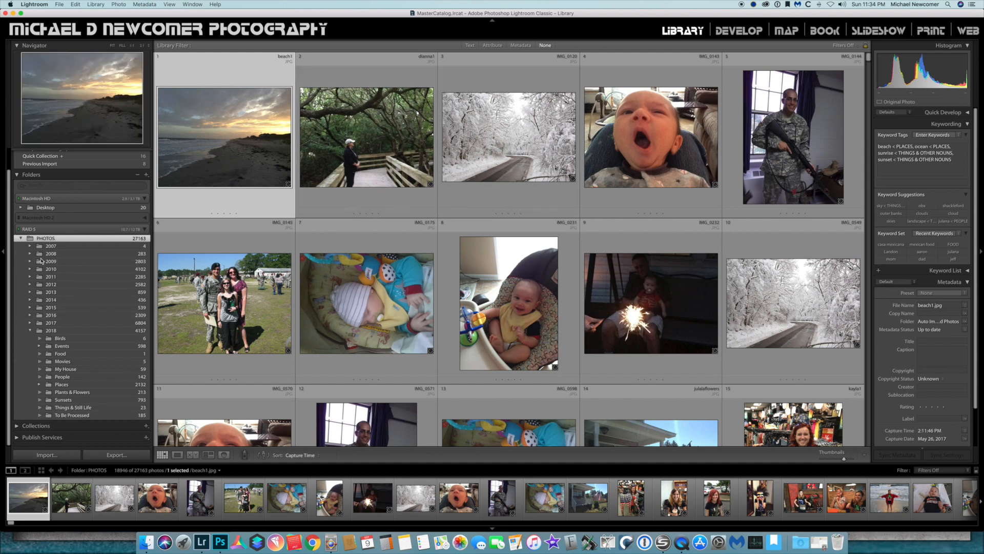
{"action": "left_click", "coordinate": [471, 45]}
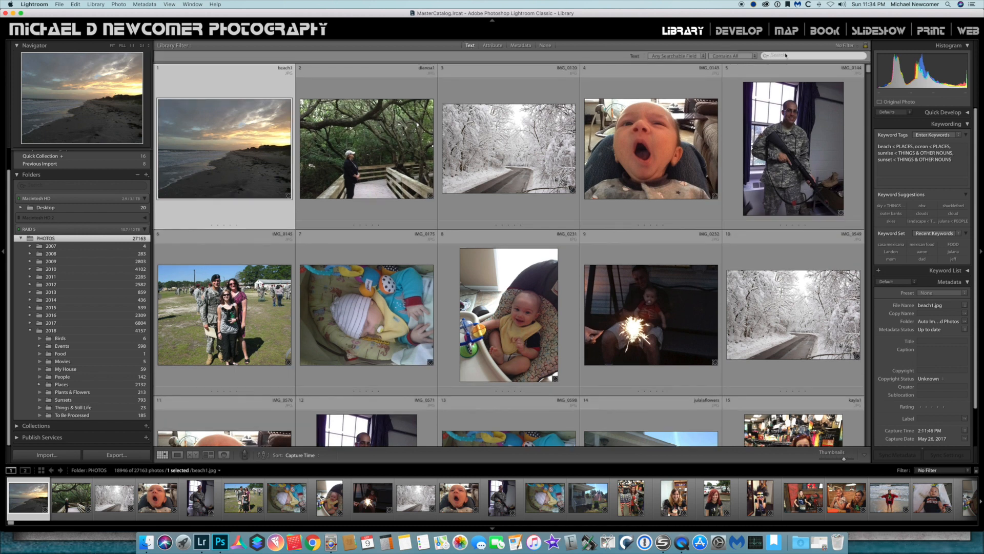
{"action": "left_click", "coordinate": [810, 55]}
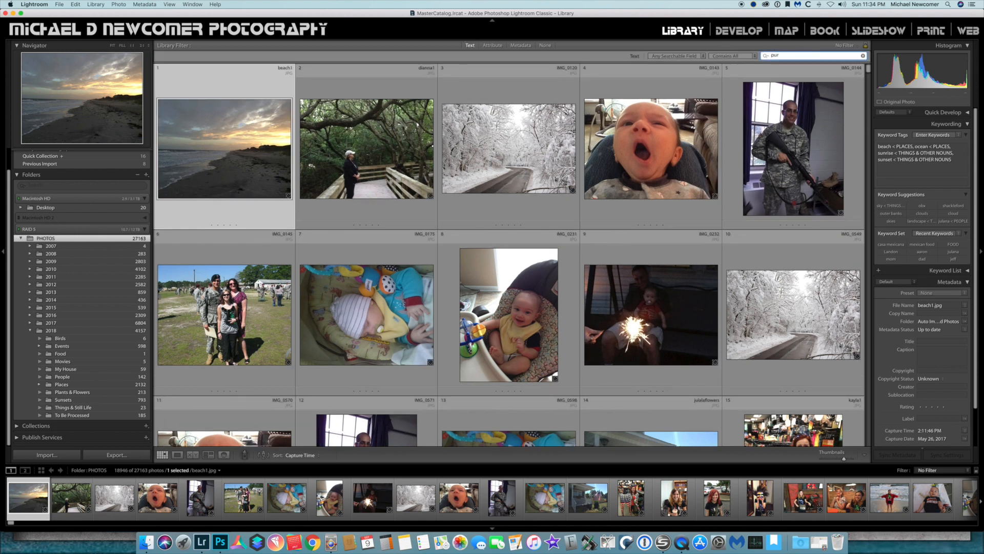
{"action": "key", "text": "Return"}
{"action": "left_click", "coordinate": [869, 70]}
{"action": "left_click_drag", "start_coordinate": [869, 70], "coordinate": [868, 101]}
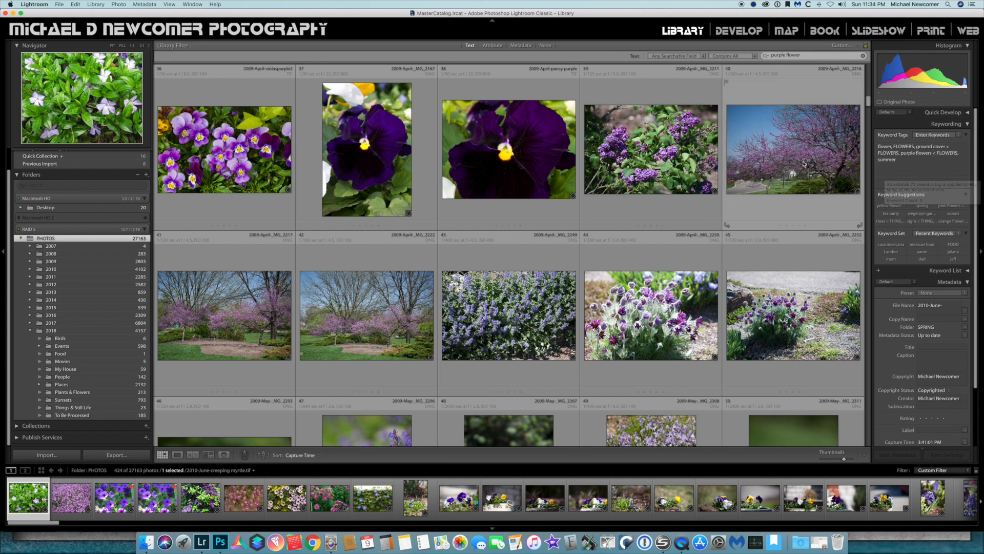
Inspect the keyword tags of the three flowering redbud tree photos and browse the other purple flower photos
{"action": "left_click", "coordinate": [771, 167]}
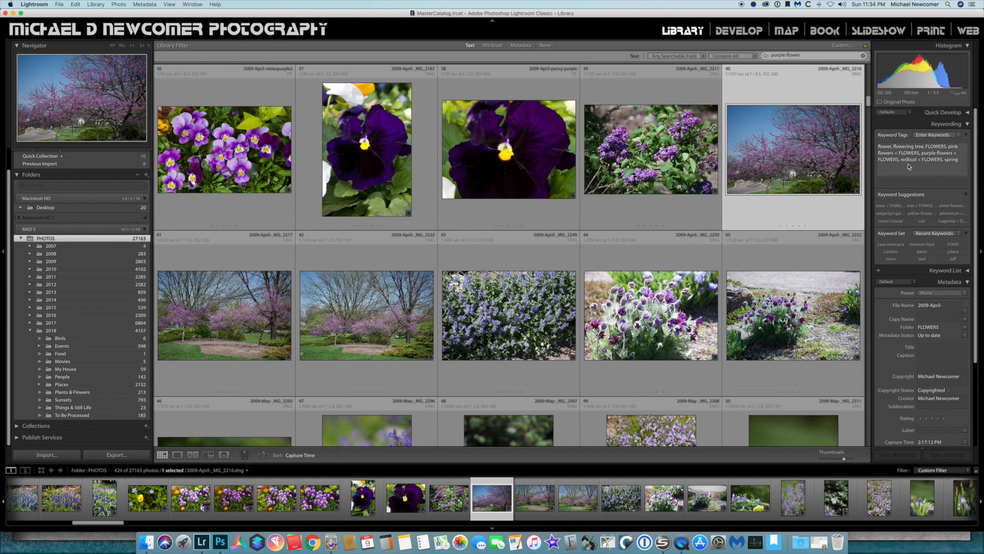
{"action": "left_click", "coordinate": [334, 318]}
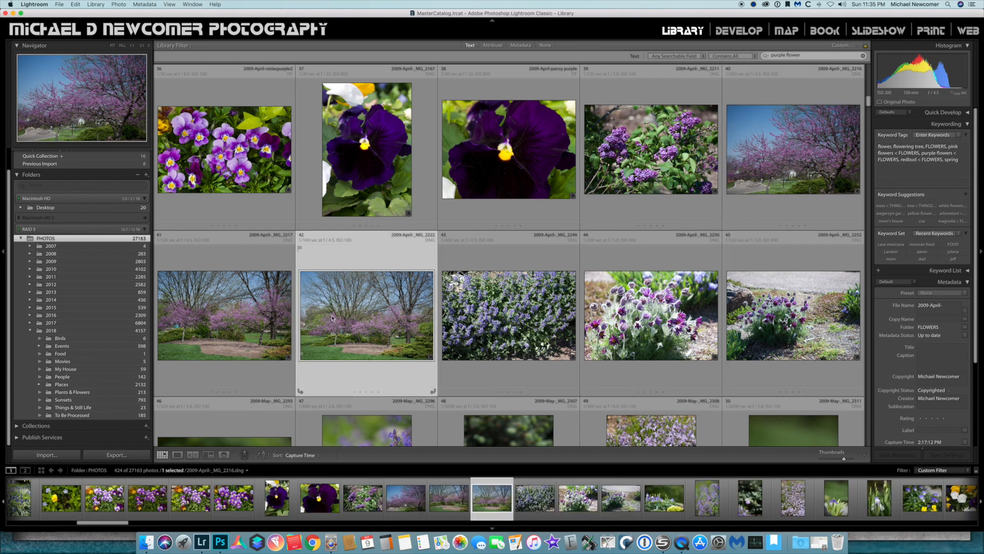
{"action": "left_click", "coordinate": [255, 322]}
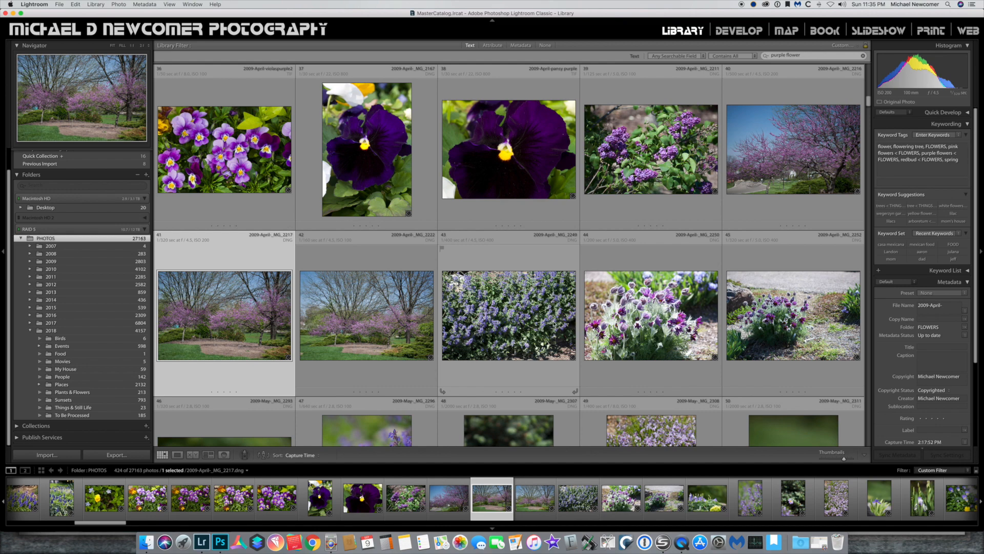
{"action": "scroll", "coordinate": [694, 273], "scroll_direction": "down", "scroll_amount": 5}
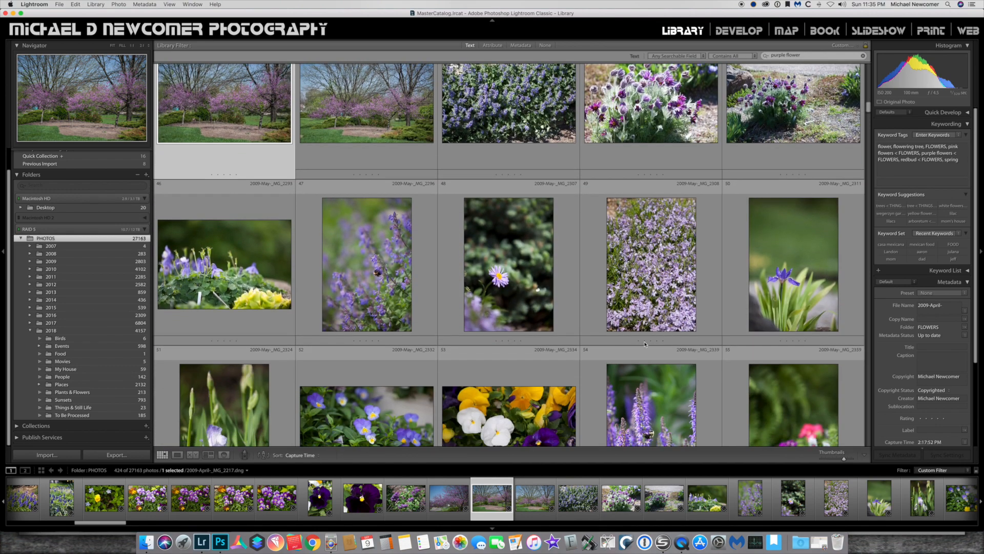
{"action": "scroll", "coordinate": [507, 255], "scroll_direction": "down", "scroll_amount": 4}
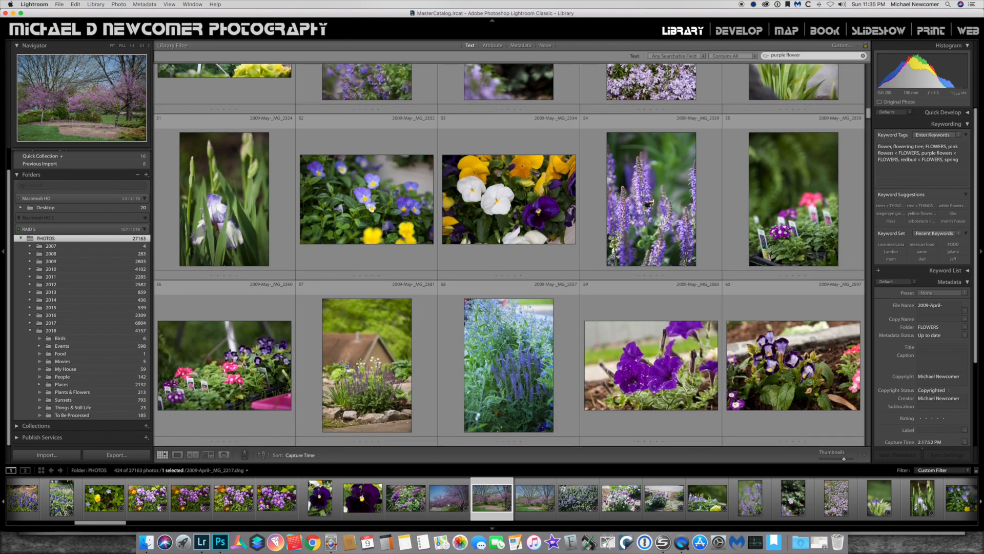
{"action": "scroll", "coordinate": [510, 255], "scroll_direction": "up", "scroll_amount": 10}
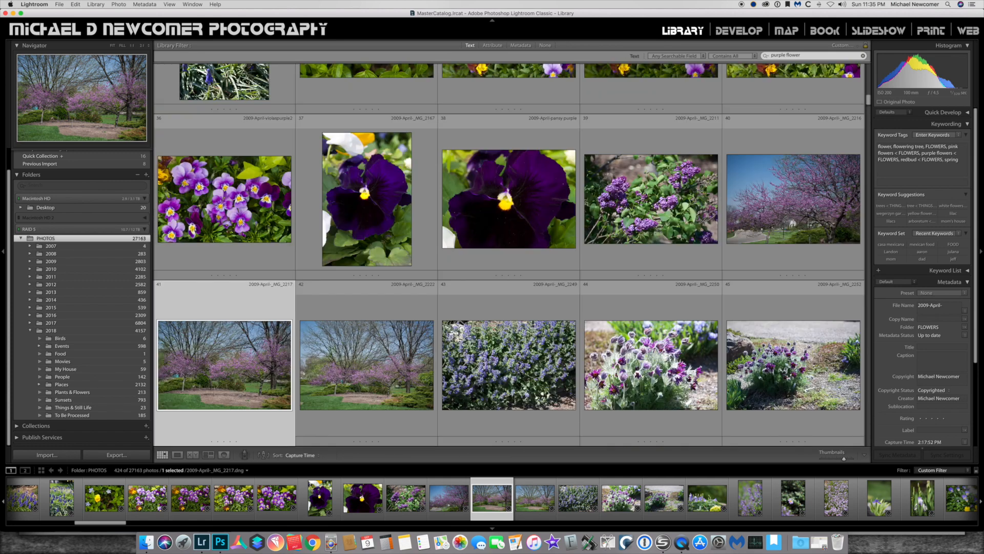
{"action": "left_click_drag", "start_coordinate": [868, 99], "coordinate": [868, 87]}
Replace the search text with "dad" and look through the matching photos
{"action": "left_click_drag", "start_coordinate": [810, 55], "coordinate": [677, 52]}
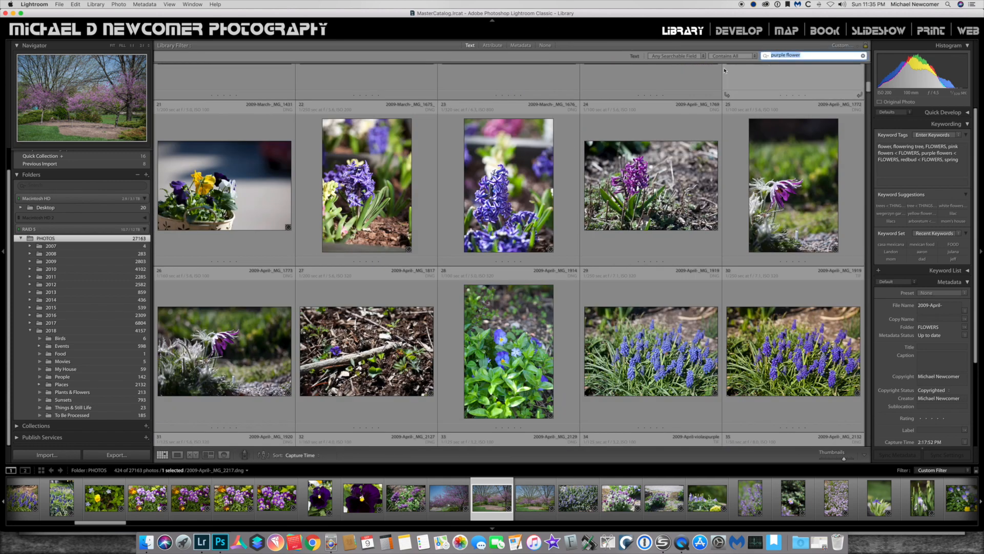
{"action": "type", "text": "dad"}
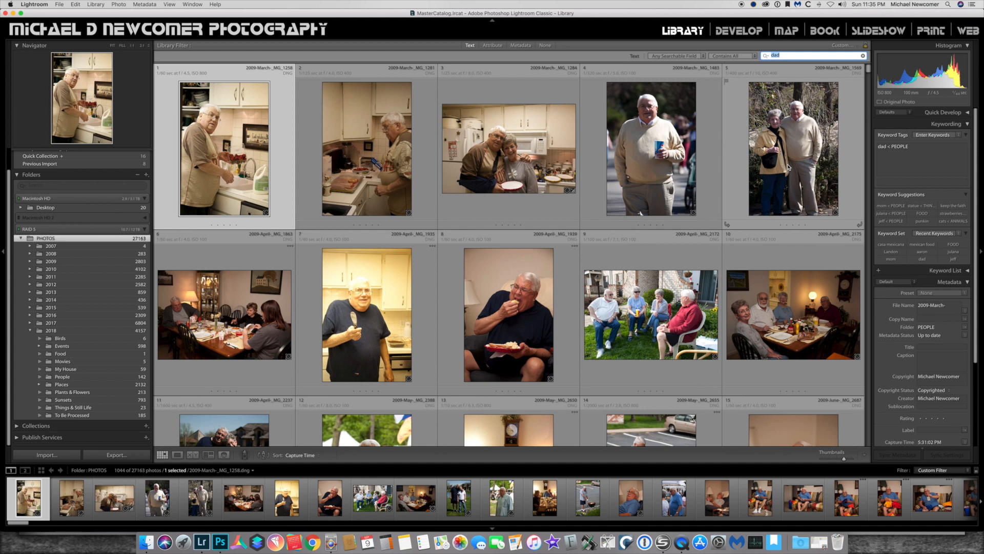
{"action": "scroll", "coordinate": [669, 279], "scroll_direction": "down", "scroll_amount": 2}
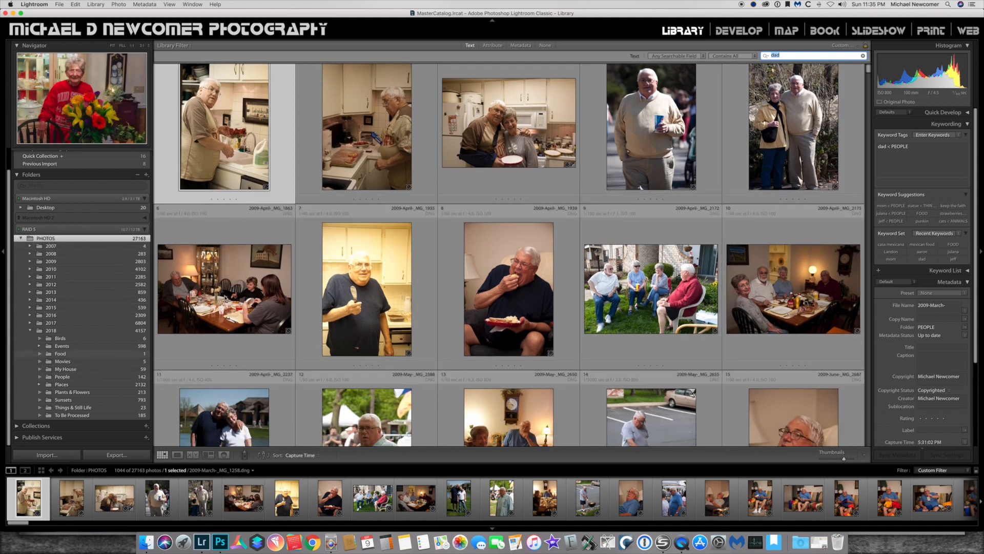
{"action": "left_click_drag", "start_coordinate": [866, 69], "coordinate": [830, 34]}
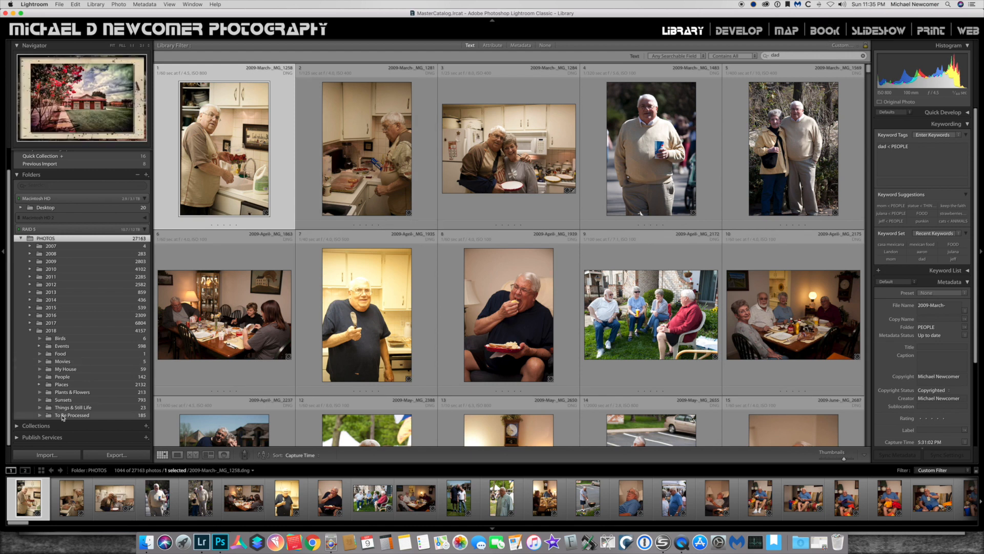
Switch off the "dad" filter, search the whole PHOTOS folder for "courthouse" and look over the matching photos
{"action": "key", "text": "super+l"}
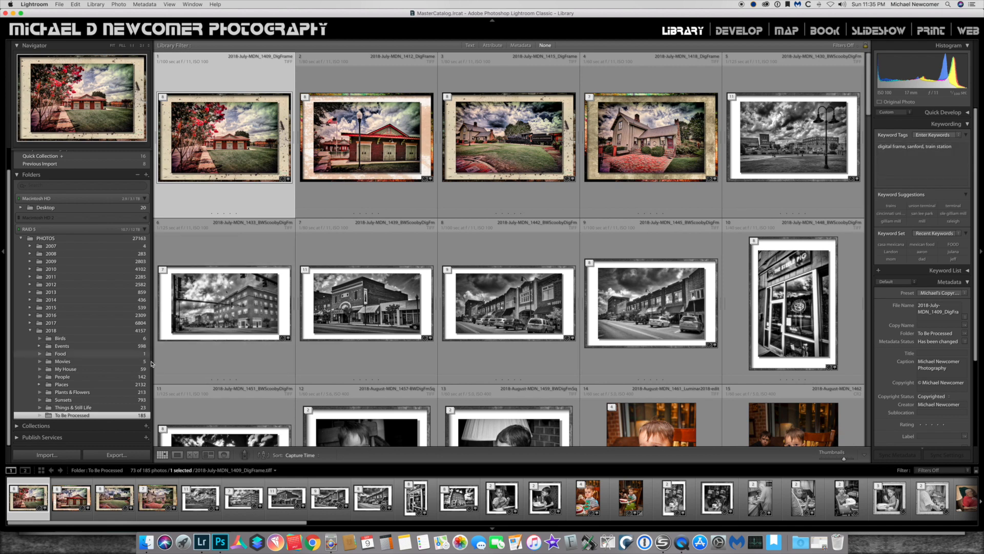
{"action": "left_click", "coordinate": [45, 239]}
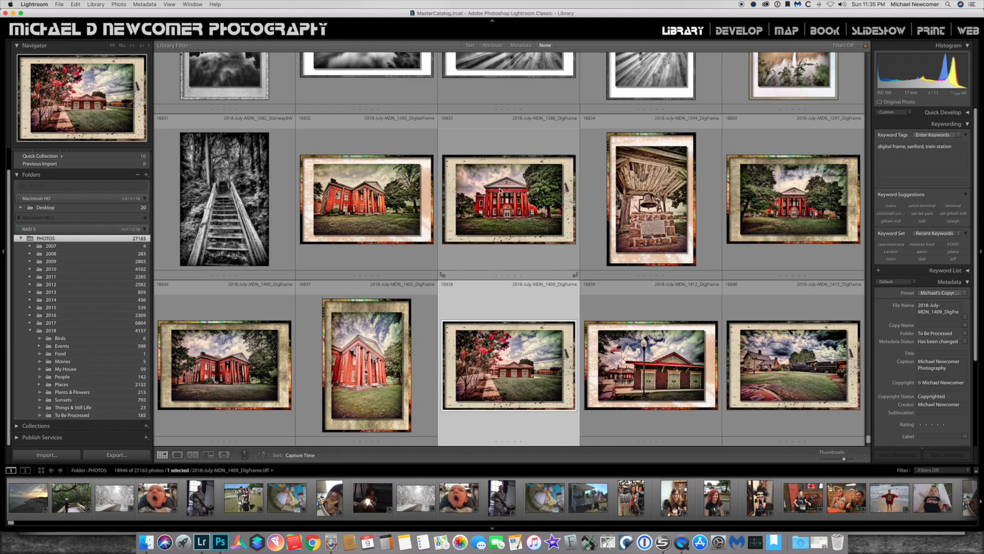
{"action": "scroll", "coordinate": [499, 190], "scroll_direction": "up", "scroll_amount": 15}
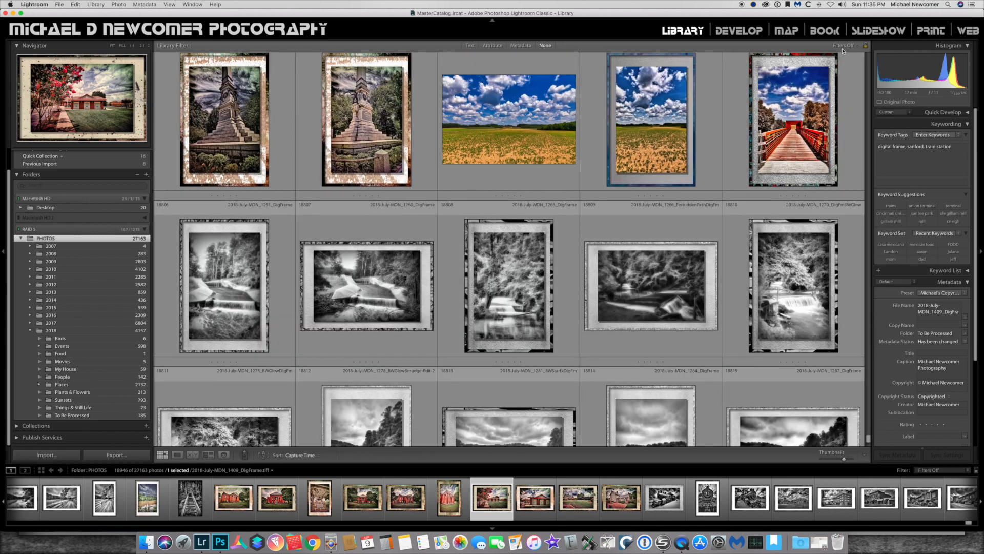
{"action": "left_click", "coordinate": [471, 45]}
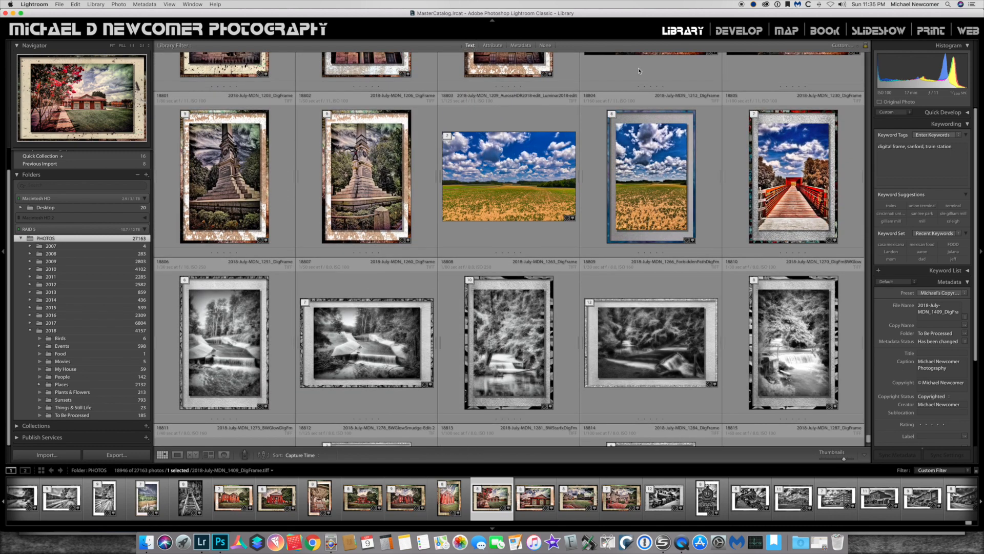
{"action": "left_click", "coordinate": [791, 57]}
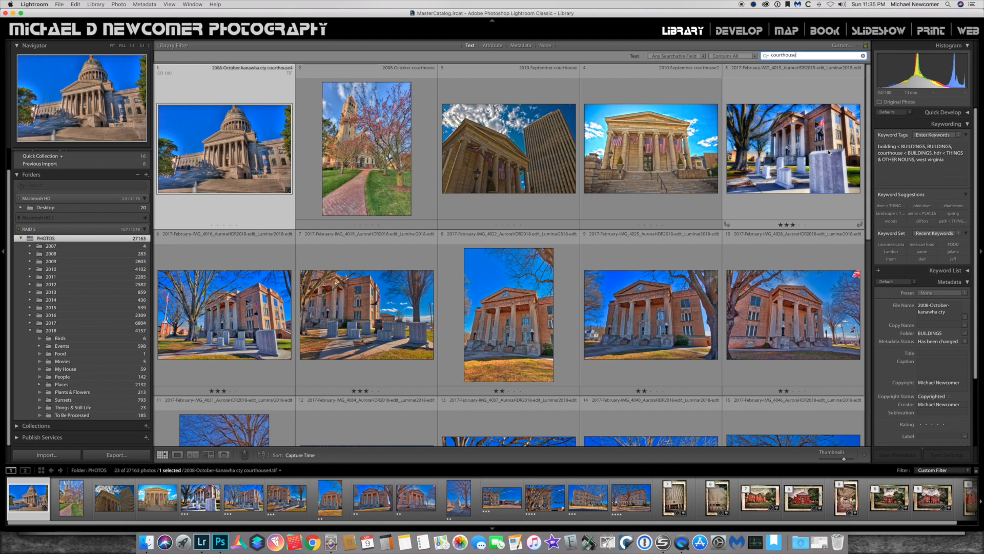
{"action": "left_click_drag", "start_coordinate": [869, 175], "coordinate": [861, 151]}
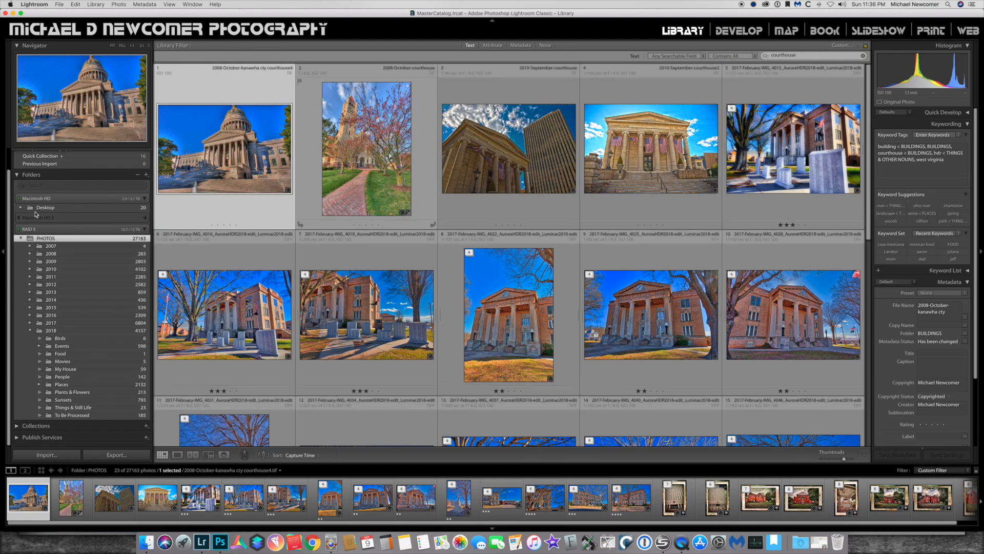
Replace the search text with "cardinal" to find the matching photos in the whole PHOTOS folder
{"action": "left_click", "coordinate": [810, 56]}
{"action": "type", "text": "cardinal"}
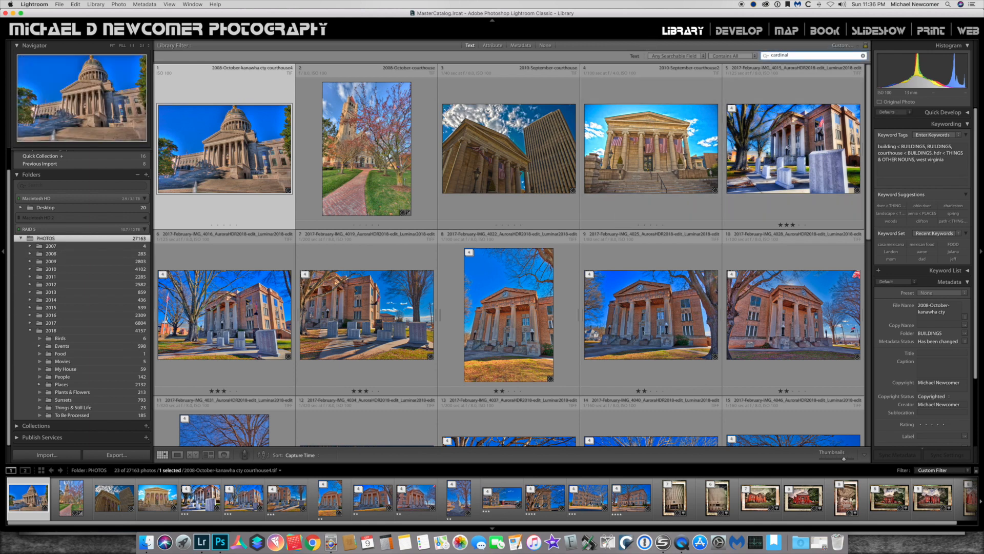
{"action": "key", "text": "Return"}
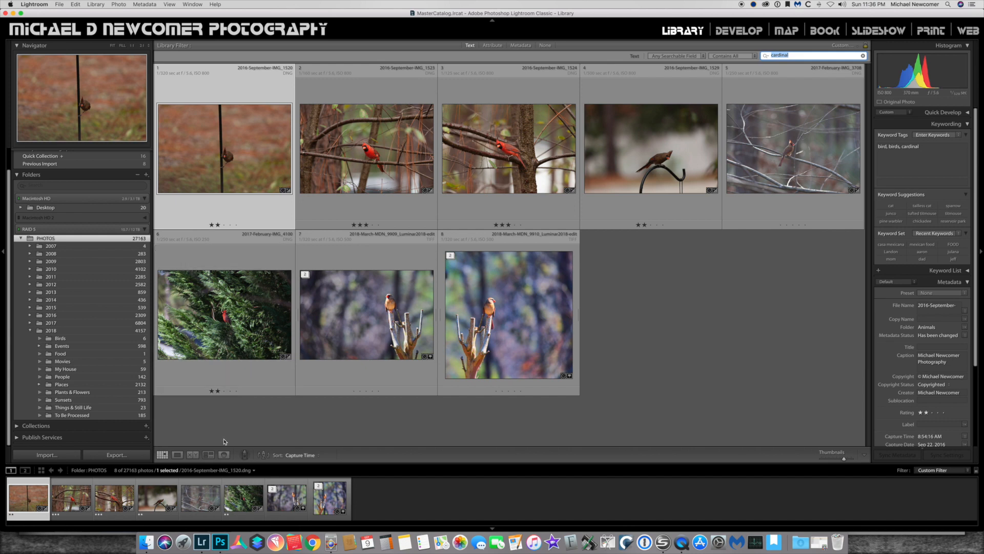
{"action": "left_click", "coordinate": [302, 419]}
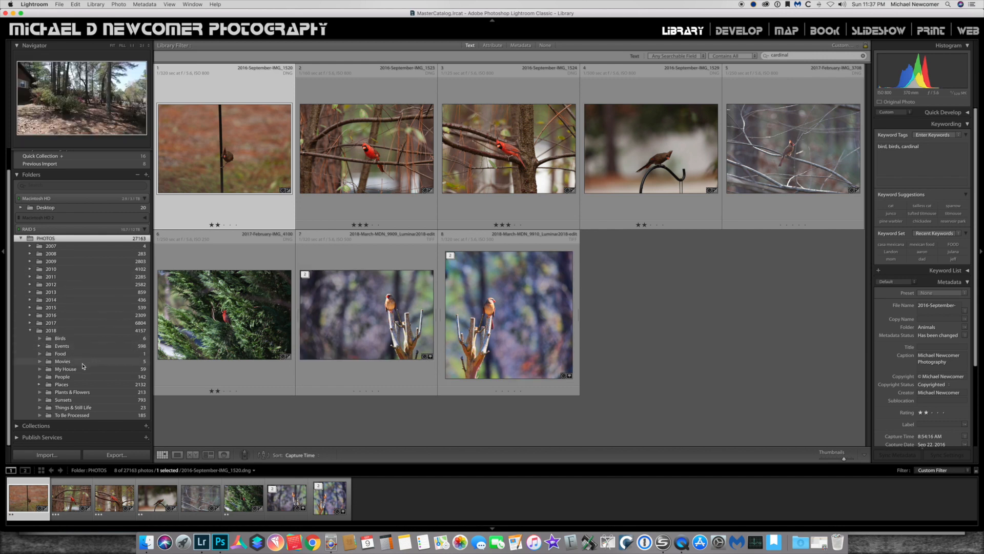
Collapse the 2018 folder to view the list of year folders, and expand it again to review its category subfolders
{"action": "left_click", "coordinate": [29, 331]}
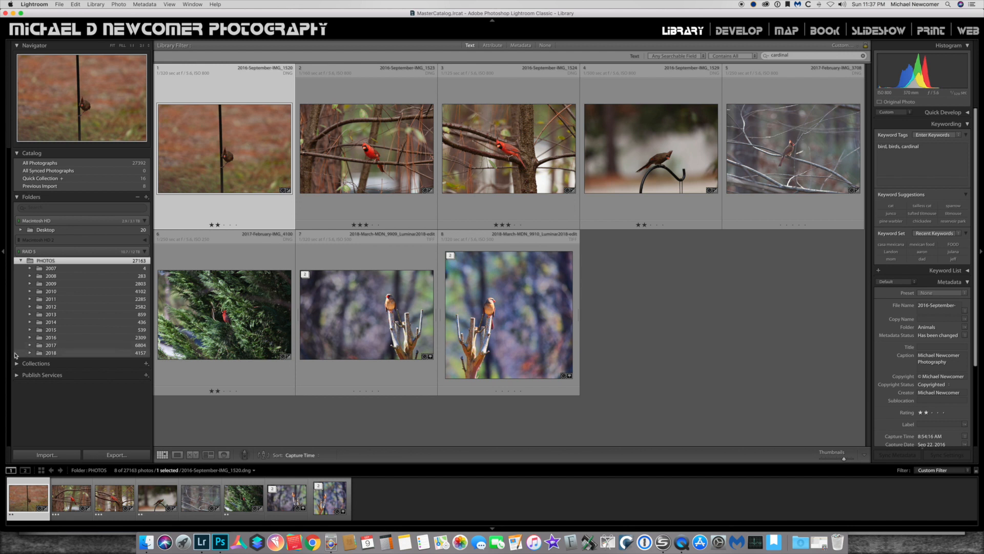
{"action": "left_click", "coordinate": [30, 352]}
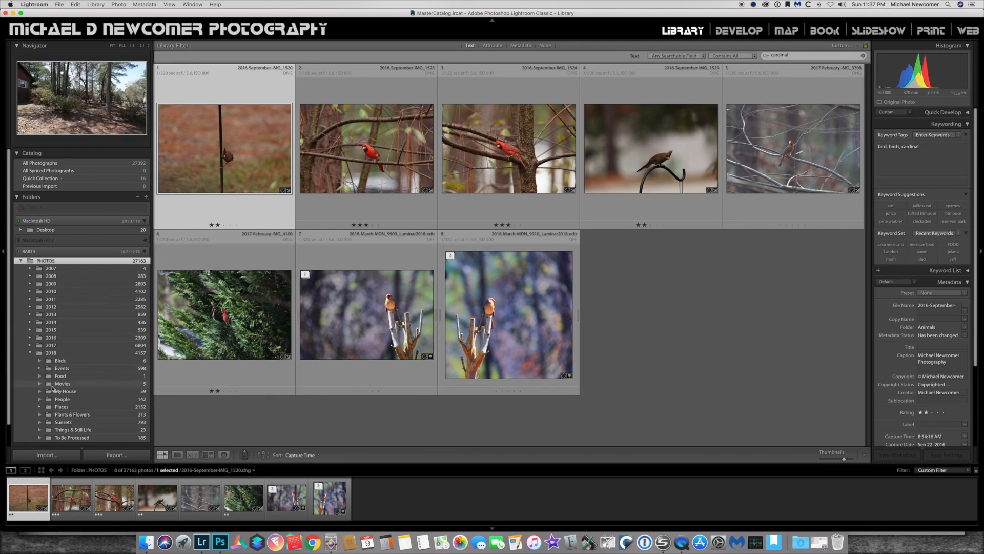
{"action": "scroll", "coordinate": [58, 391], "scroll_direction": "down", "scroll_amount": 1}
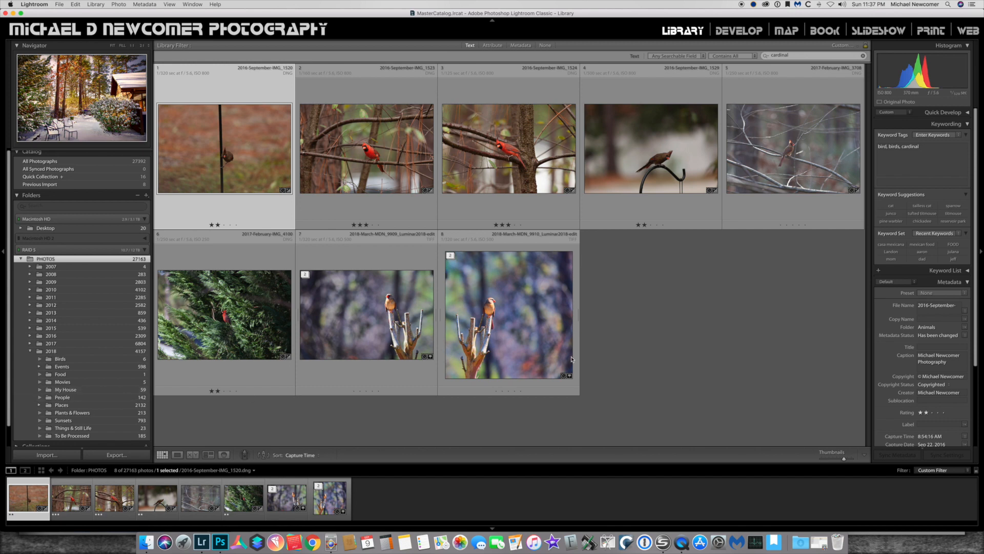